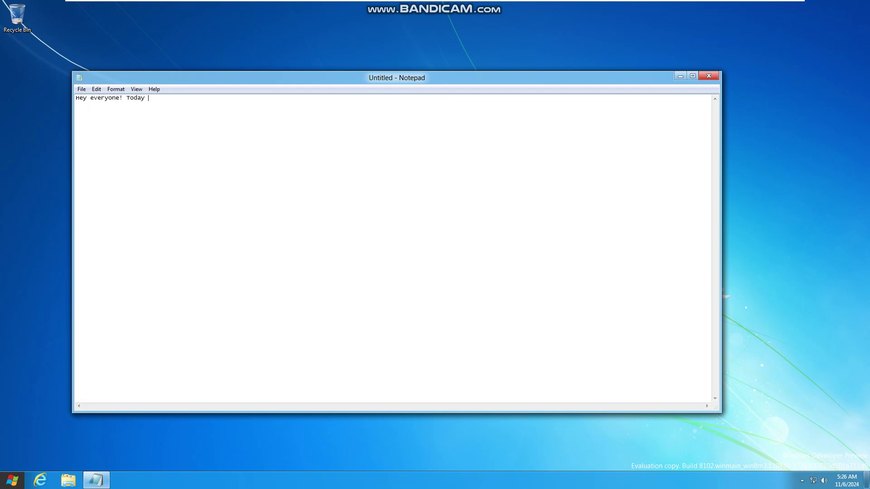
Complete the Notepad sentence to read "Today i'll be taking a look at the offical developer preview for windows 8 (Build 8102)."
type("takign")
type("loo")
type("dows")
key("BackSpace")
key("BackSpace")
key("BackSpace")
key("BackSpace")
key("BackSpace")
key("BackSpace")
key("BackSpace")
type("the offical devele")
key("BackSpace")
key("BackSpace")
type("e taking a look at the offical devel")
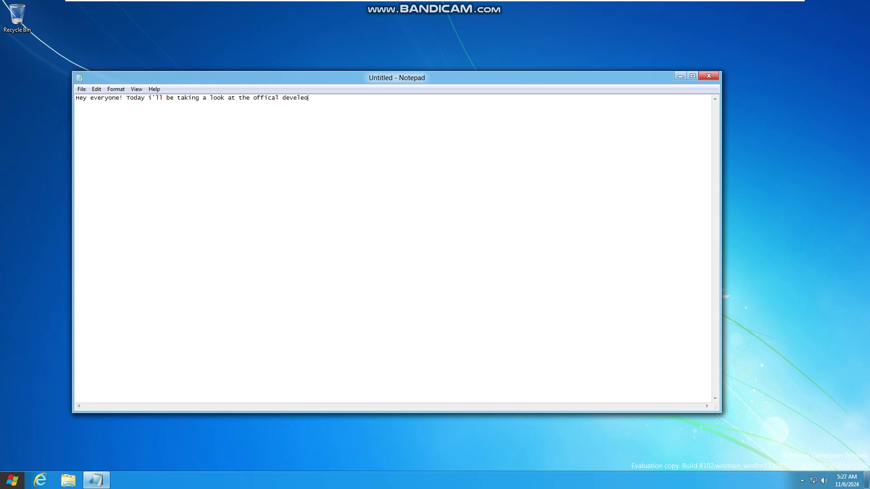
type("oper preview for windows 8 (Build 8102). T")
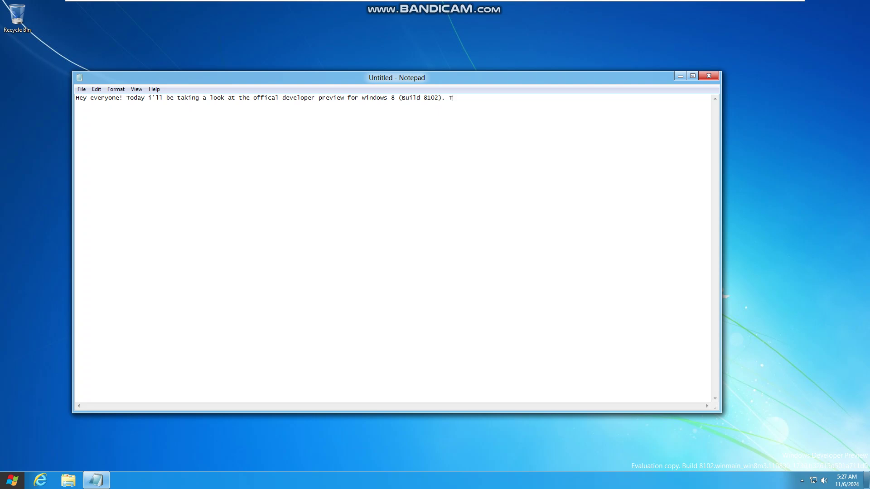
Add "The start screen has been updated to look more like the rtm", show the Start screen and return to the desktop
type("he start screen has been updated to look more like the rtm")
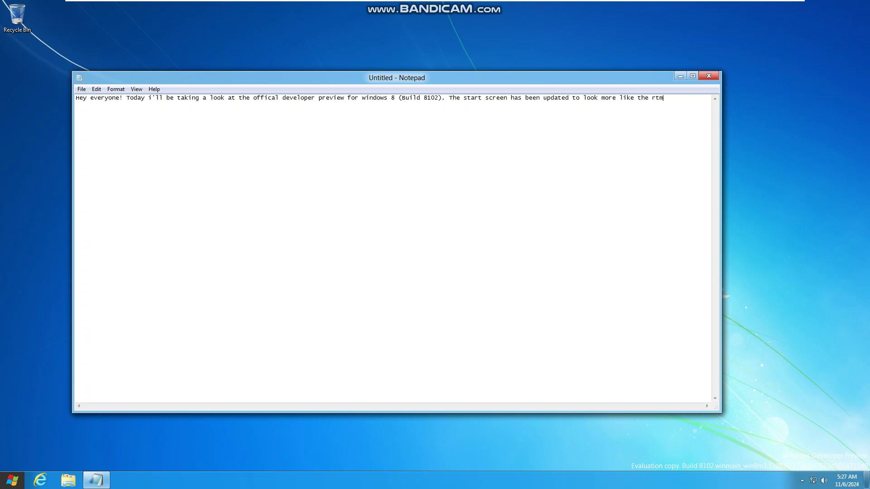
key("super")
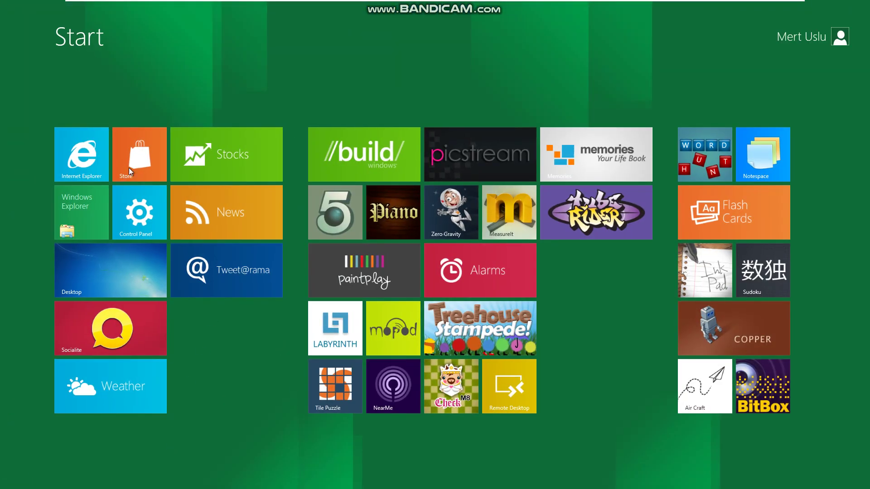
mouse_move(96, 157)
left_mouse_down()
mouse_move(208, 192)
mouse_move(83, 140)
mouse_move(93, 146)
left_mouse_up()
left_click(121, 270)
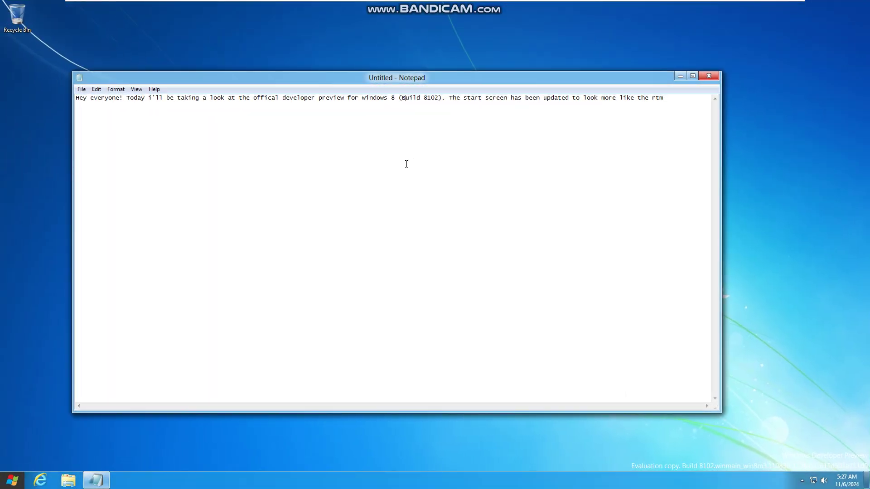
Replace the note with "The charms bar has fade animations" and show both forms of the charms bar
type("The charms bar has fade anim")
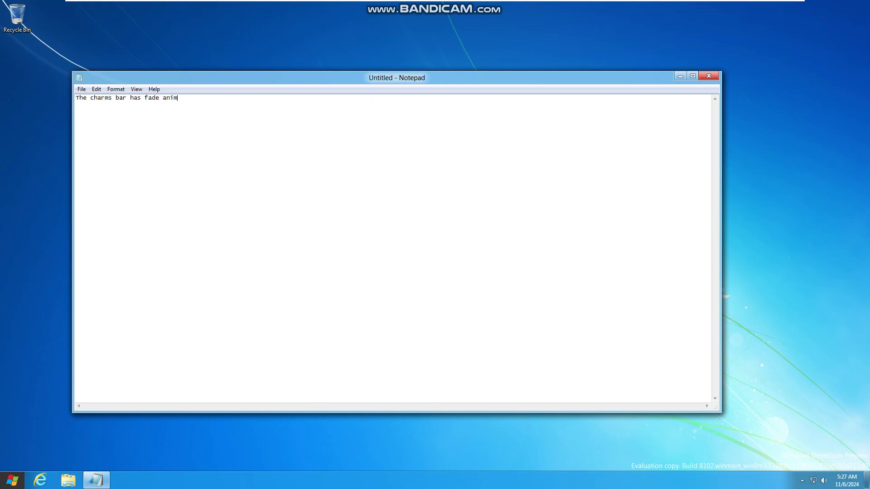
type("ations")
key("super+c")
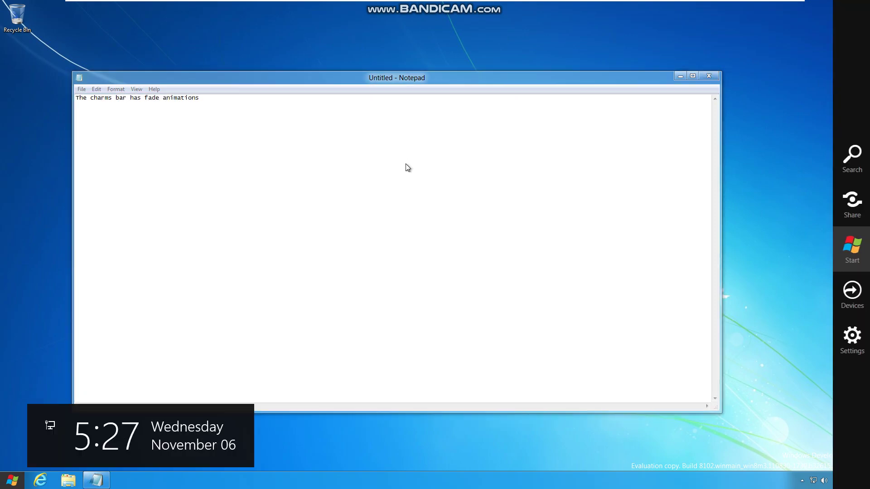
left_click(507, 170)
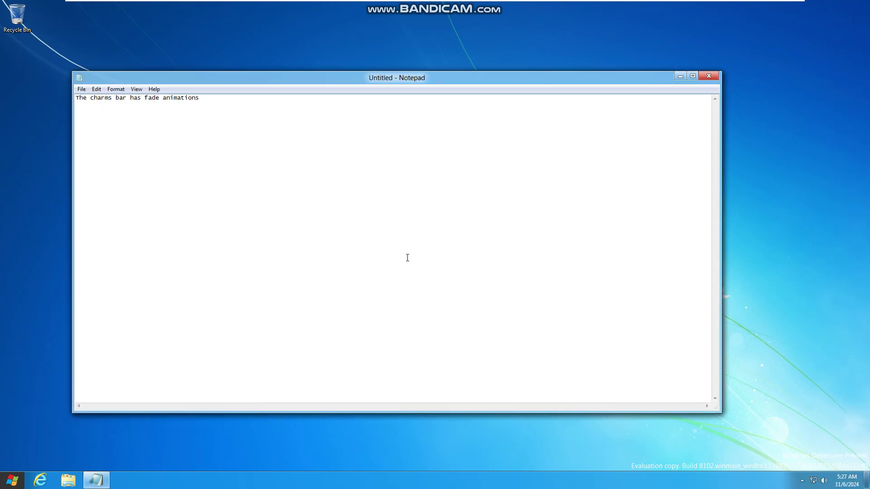
mouse_move(11, 485)
key("super+c")
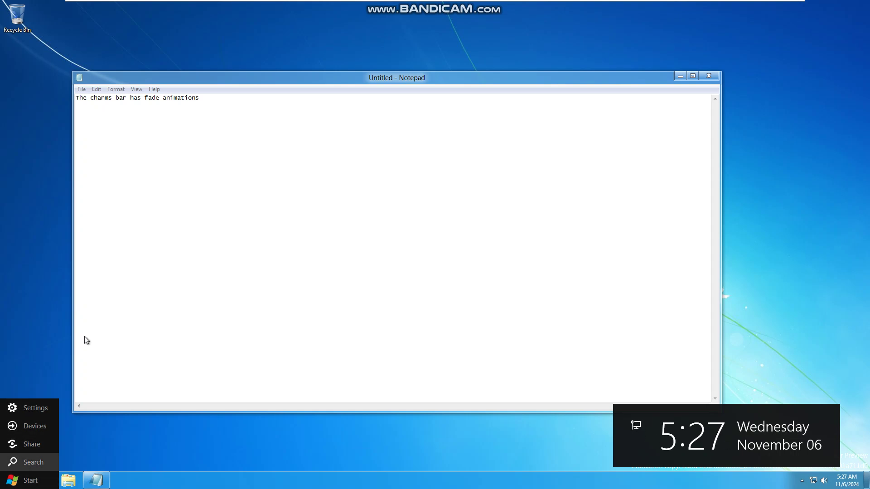
left_click(232, 253)
Clear the note's text and minimize the repositioned Notepad window
key("ctrl+a")
key("Delete")
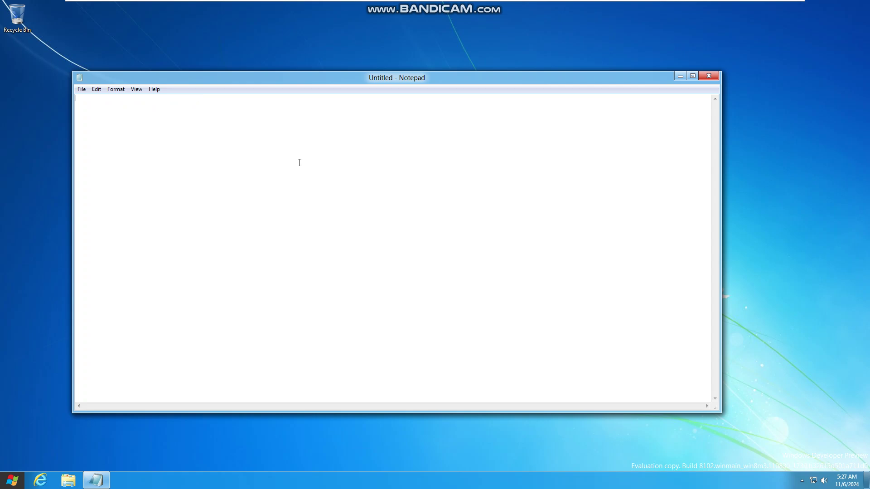
type("PO")
left_click_drag(578, 78, 618, 112)
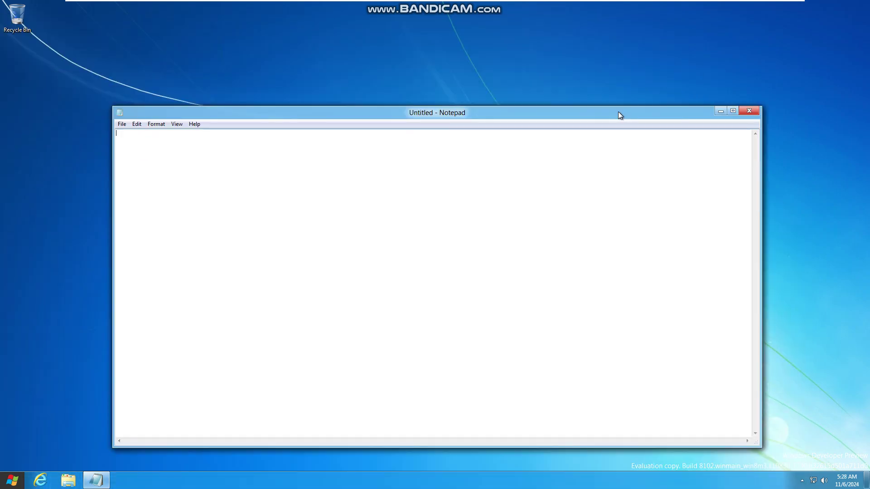
left_click(724, 111)
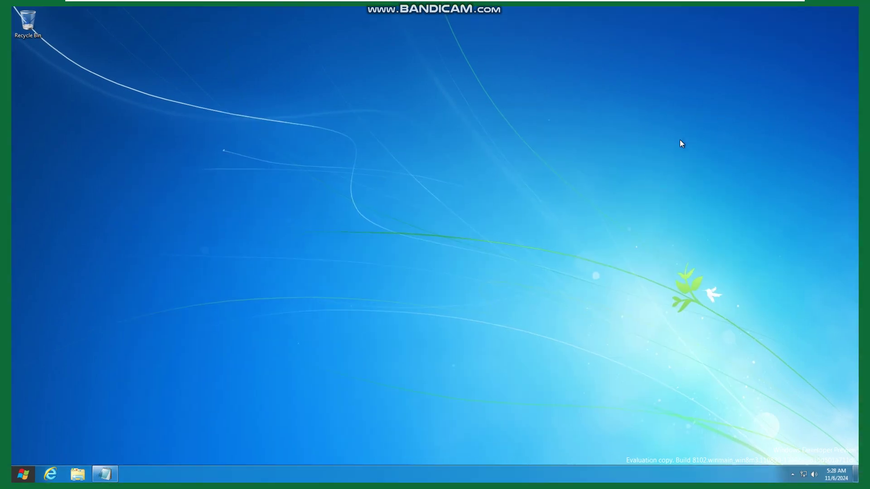
Open the Piano app from the Start screen and play several white and black keys
key("super")
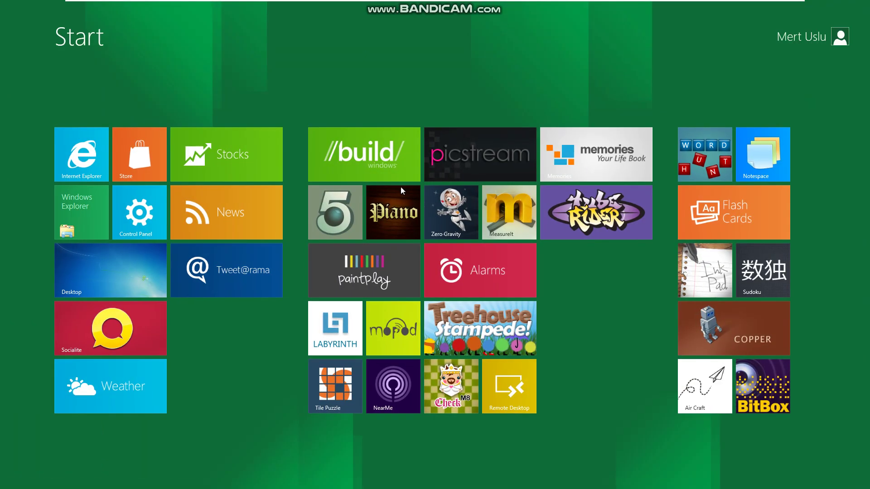
left_click(409, 216)
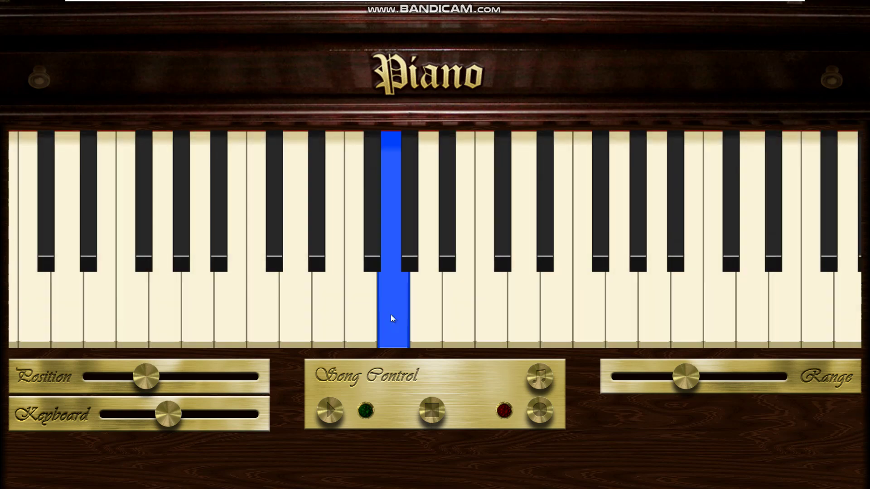
left_click(349, 318)
left_click(222, 209)
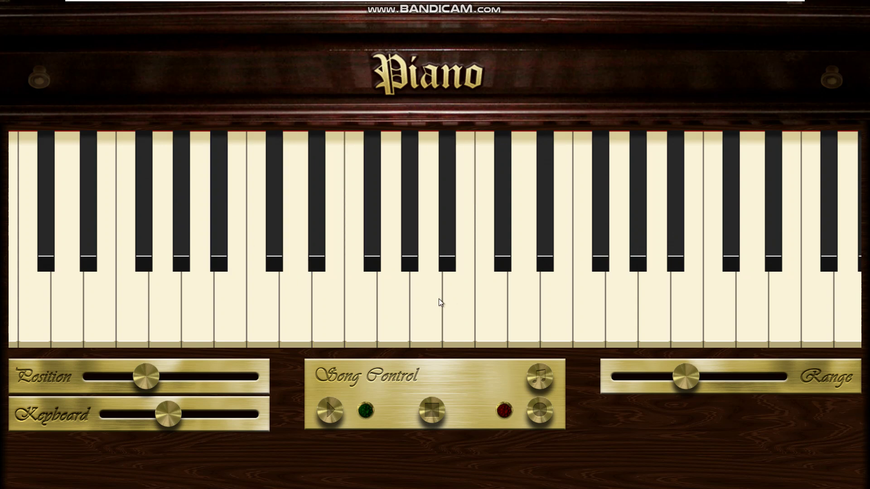
left_click(363, 305)
left_click(408, 238)
left_click(450, 229)
left_click(546, 220)
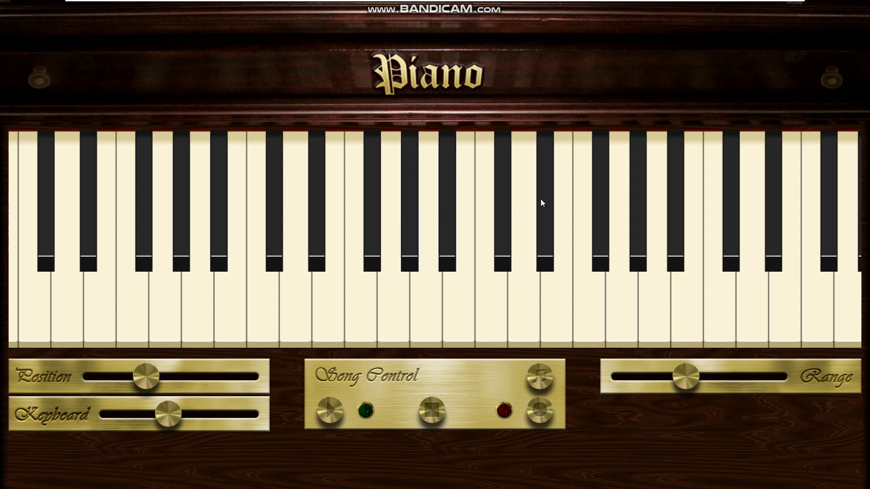
left_click(542, 202)
left_click(319, 199)
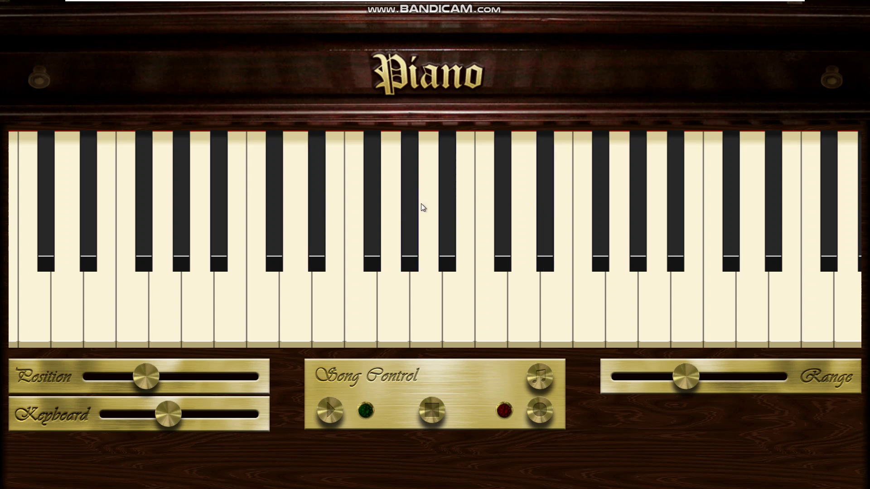
left_click(539, 207)
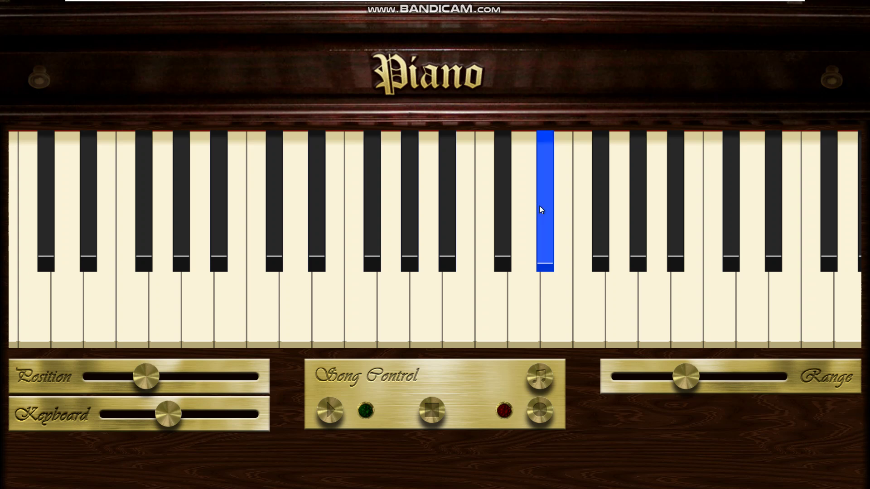
left_click(442, 211)
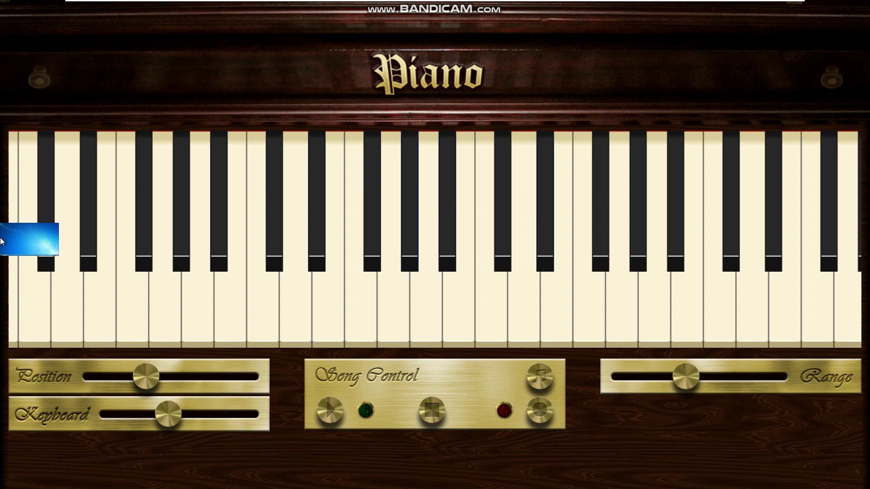
Switch from Piano back to the desktop and write "Built in apps as well" in the restored Notepad window
left_click(2, 272)
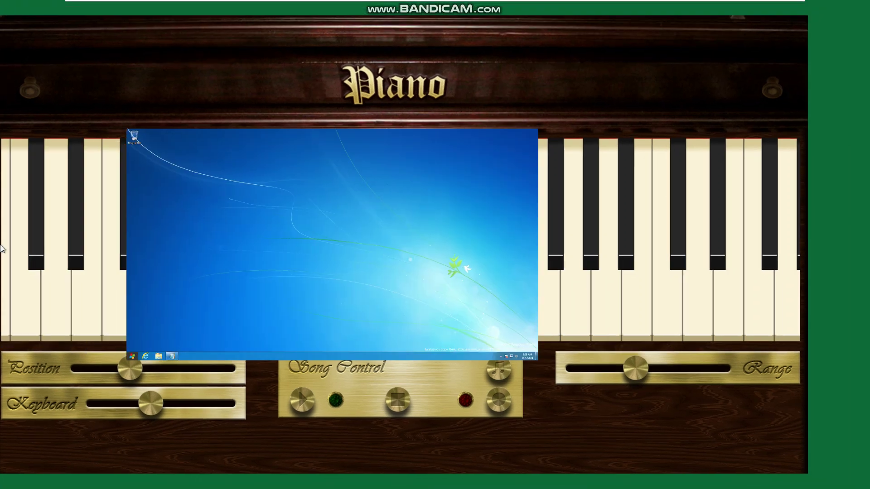
left_click(94, 475)
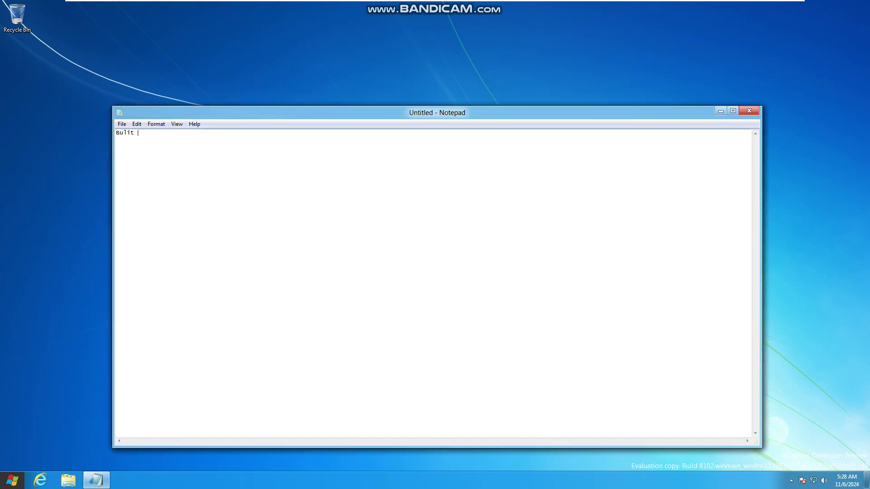
key("BackSpace")
key("BackSpace")
key("BackSpace")
type("ilt in apps as we")
Examine the Start screen and the full list of installed apps, then return to the desktop
left_click(12, 480)
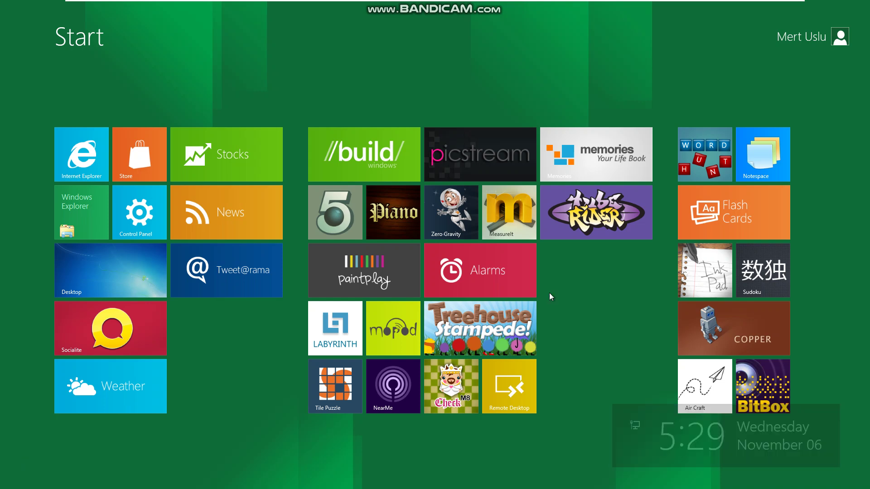
key("super+q")
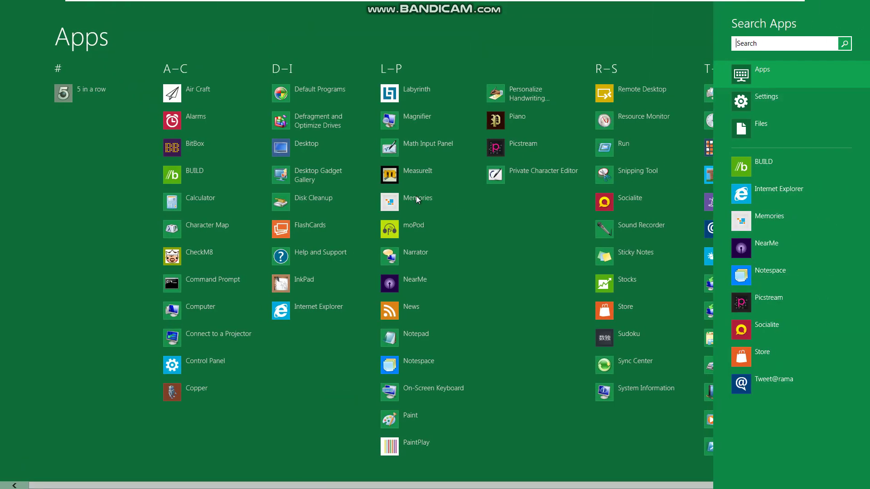
key("super")
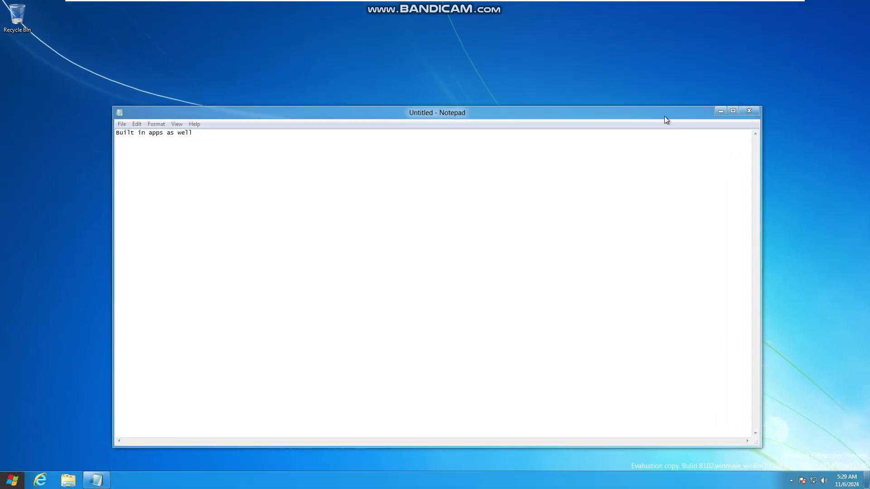
Minimize Notepad and draw a large freehand "8102" across the canvas of a new Paint picture
left_click(721, 111)
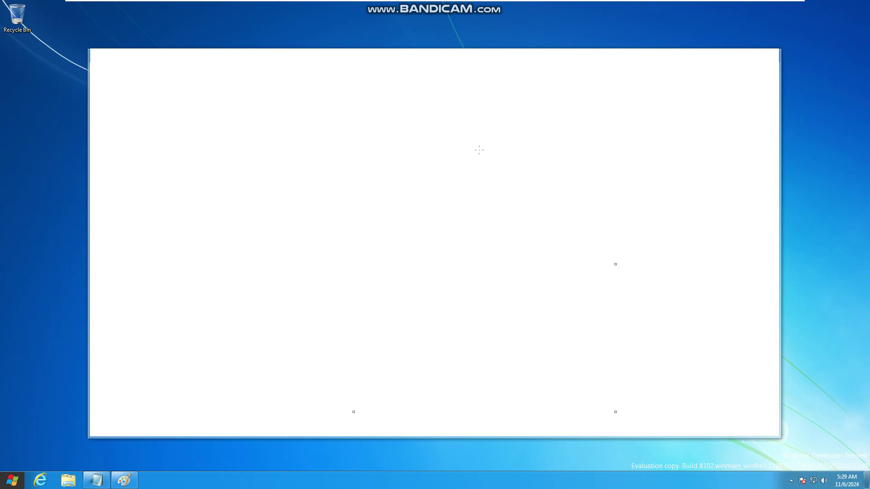
mouse_move(218, 203)
left_mouse_down()
mouse_move(162, 238)
mouse_move(168, 346)
mouse_move(212, 193)
mouse_move(265, 303)
mouse_move(279, 372)
left_mouse_up()
mouse_move(353, 189)
left_mouse_down()
mouse_move(372, 323)
mouse_move(356, 194)
left_mouse_up()
left_click(433, 187)
mouse_move(485, 172)
left_mouse_down()
mouse_move(464, 297)
mouse_move(531, 297)
left_mouse_up()
Close Paint, saving the drawing as the PNG file 8102 in the Pictures library
left_click(769, 55)
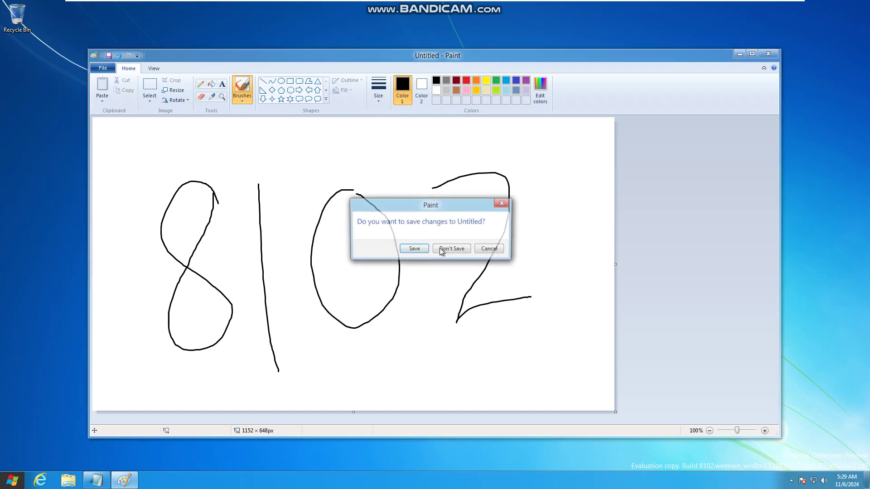
left_click(418, 250)
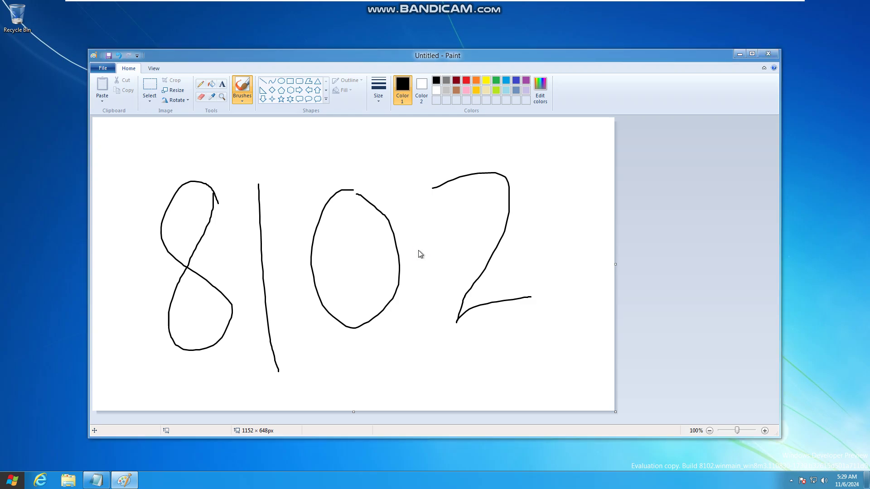
type("8102")
key("Return")
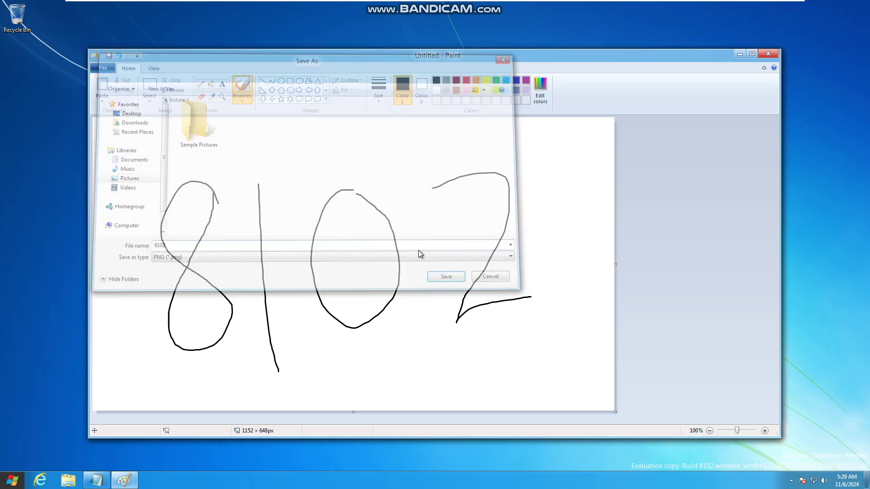
key("alt+F4")
Search the apps for "sticky", open Sticky Notes and write "test 8102" on the new note
key("super+c")
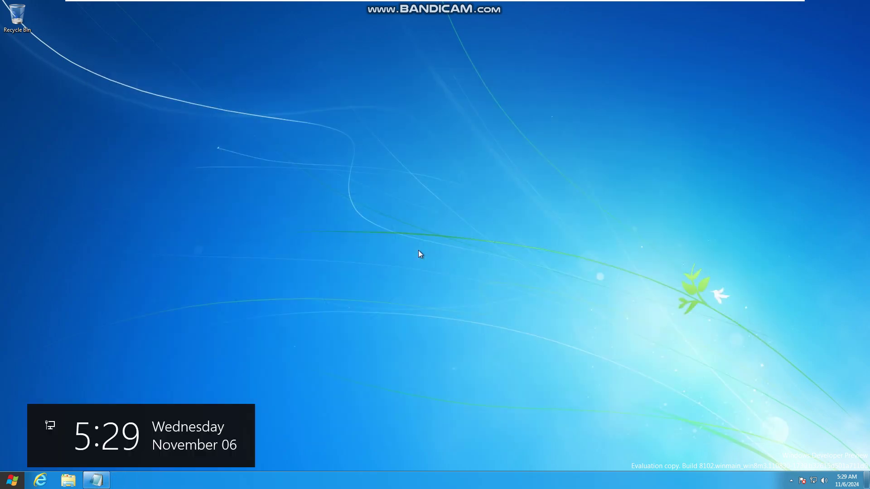
left_click(848, 155)
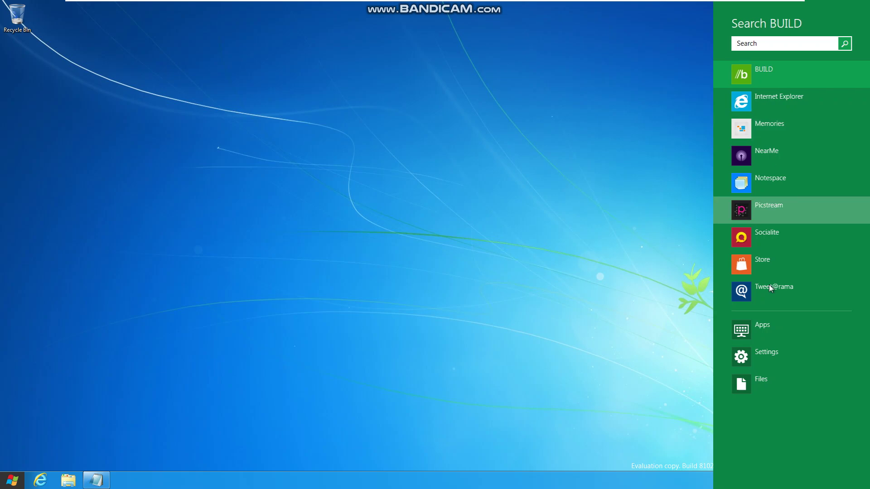
left_click(776, 336)
left_click(779, 48)
type("sticky")
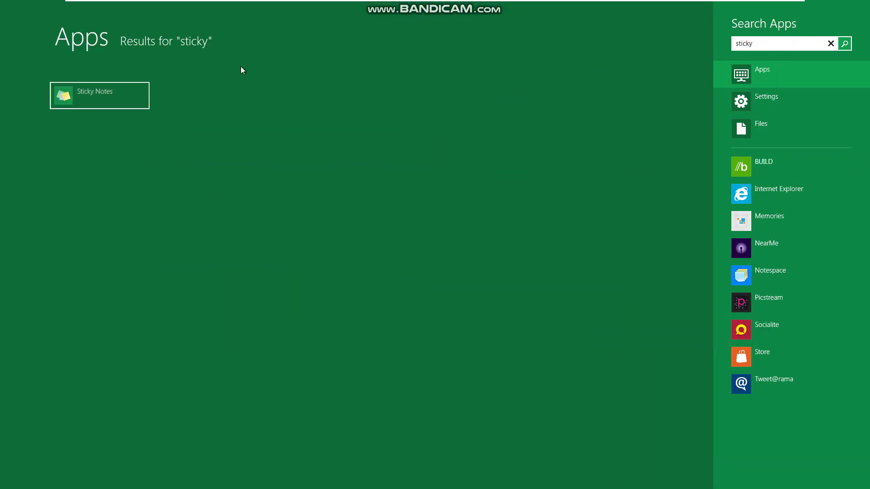
left_click(93, 90)
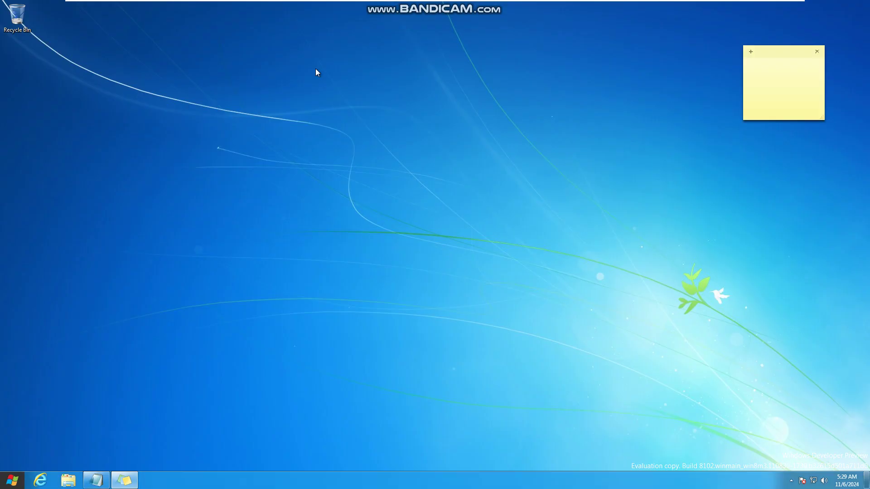
type("test 8102")
Launch the Calculator by running the calc command
key("super+r")
type("calc")
key("Return")
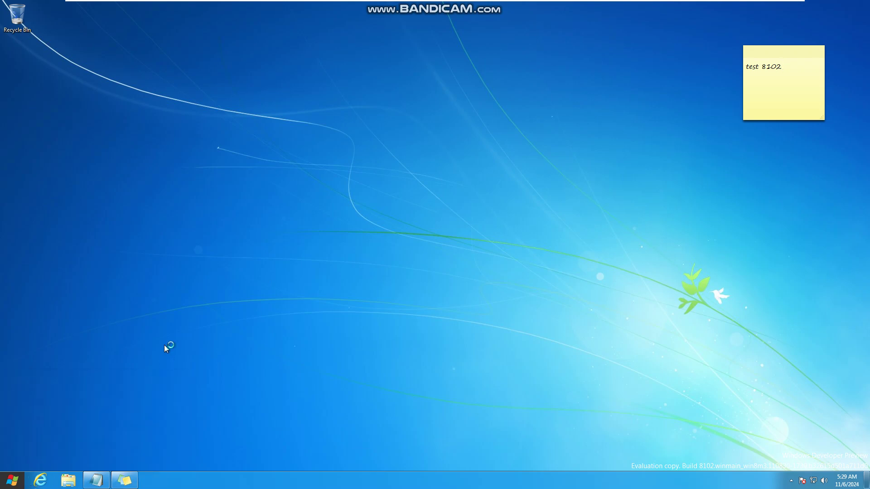
type("9999999999999999*99999999999999")
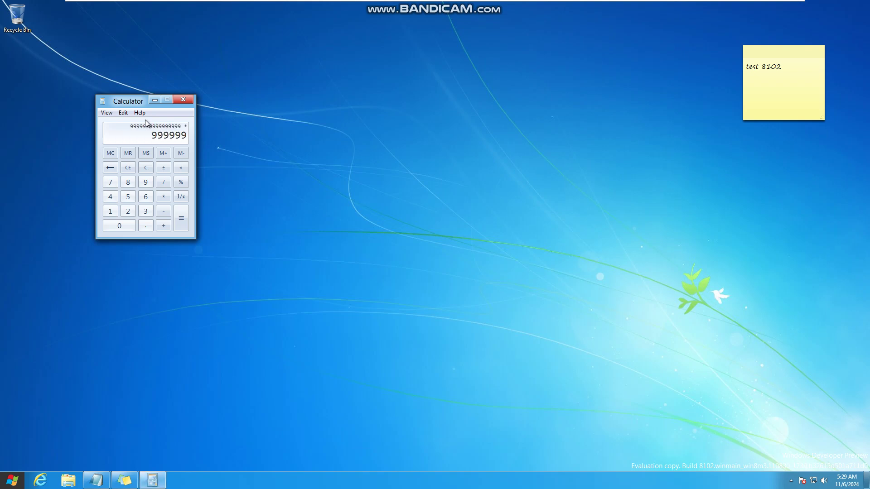
key("Return")
key("Return")
key("Return")
key("Return")
key("Return")
key("Return")
key("Return")
key("Return")
key("Return")
key("Return")
key("Return")
key("Return")
key("Return")
key("Return")
key("Return")
key("Return")
key("Return")
key("Return")
key("Return")
key("Return")
key("Return")
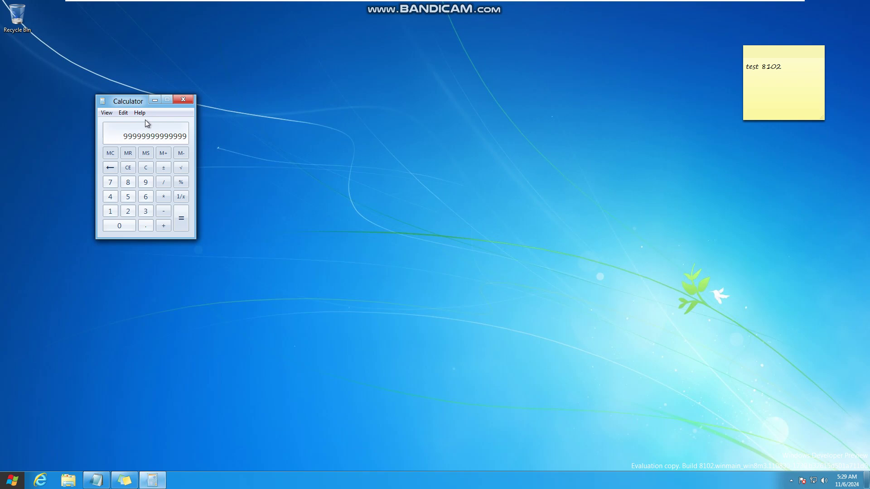
key("Return")
key("Return")
key("Return")
key("Return")
key("Return")
key("Return")
key("Return")
key("Return")
key("Return")
key("Return")
key("Return")
key("Return")
key("Return")
key("Return")
key("Return")
key("Return")
key("Return")
key("Return")
key("Return")
key("Return")
type("99999999999999")
key("Return")
key("Return")
key("Return")
key("Return")
key("Return")
left_click(201, 243)
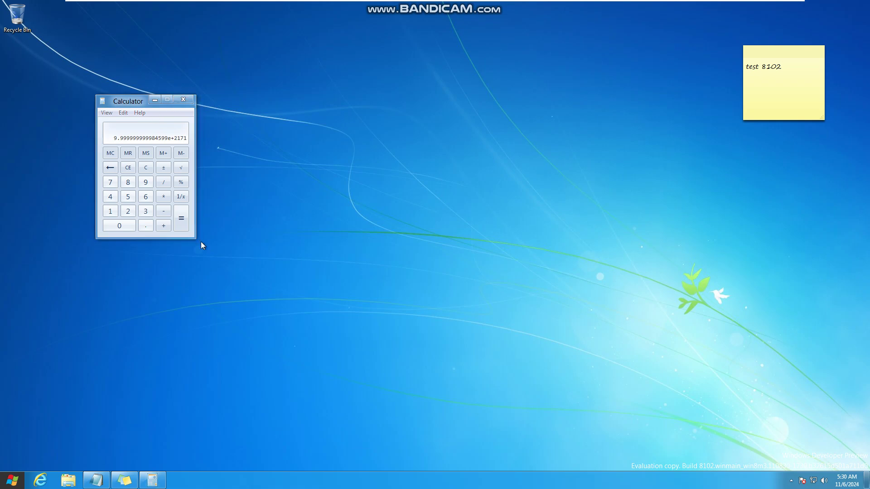
right_click(201, 245)
left_click(188, 107)
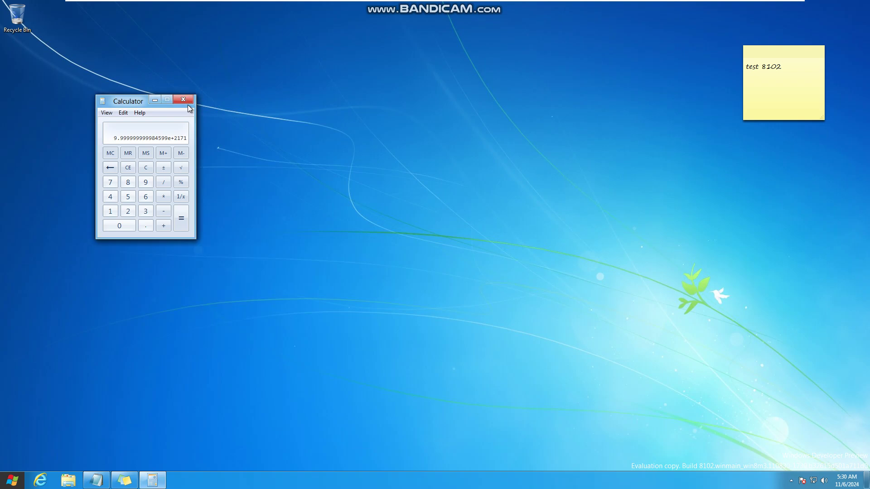
left_click(190, 100)
Open the desktop gadget gallery, place the Clock, CPU Meter, Currency, Feed Headlines and Calendar gadgets on the desktop, and close the gallery
right_click(204, 294)
left_click(270, 271)
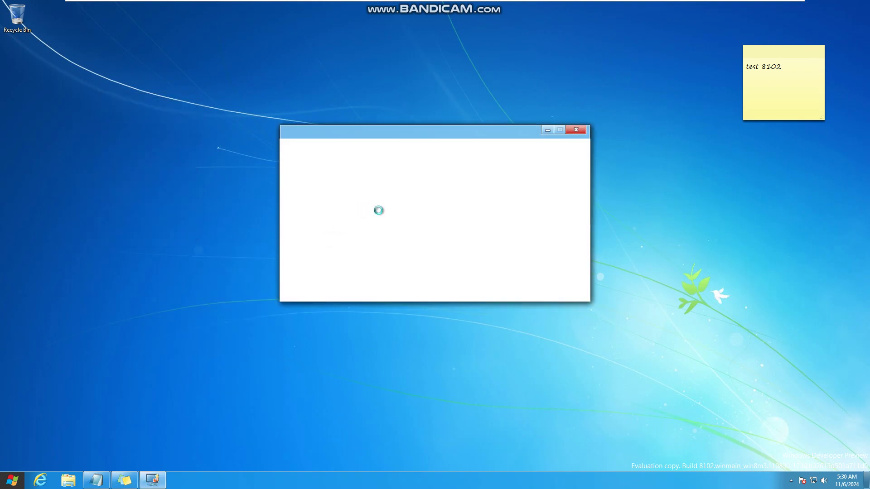
left_click_drag(368, 207, 719, 224)
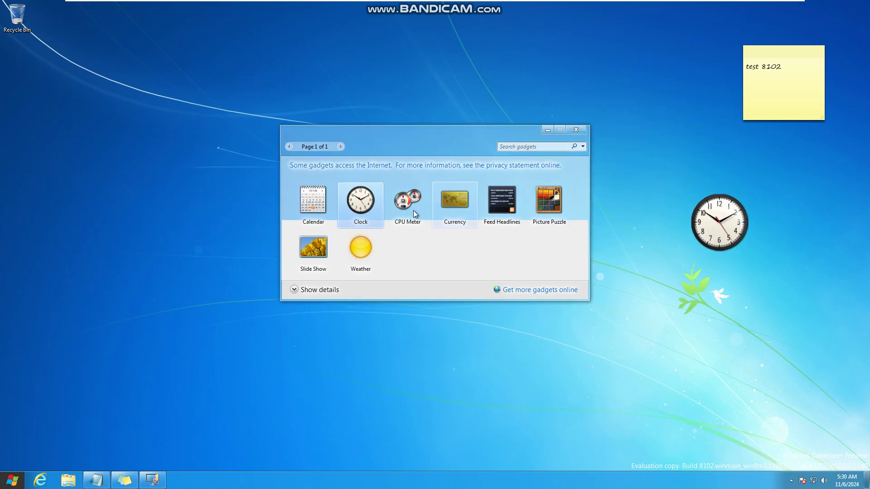
left_click_drag(399, 206, 664, 363)
left_click_drag(455, 200, 669, 308)
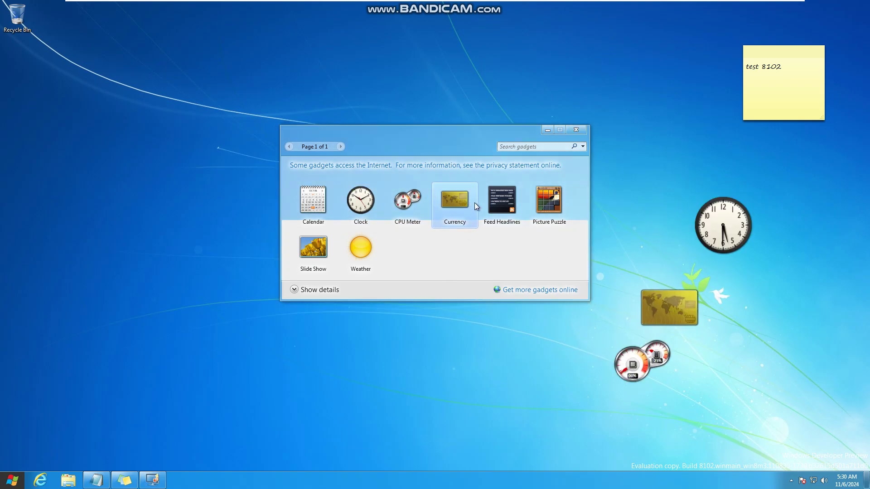
left_click_drag(502, 199, 751, 332)
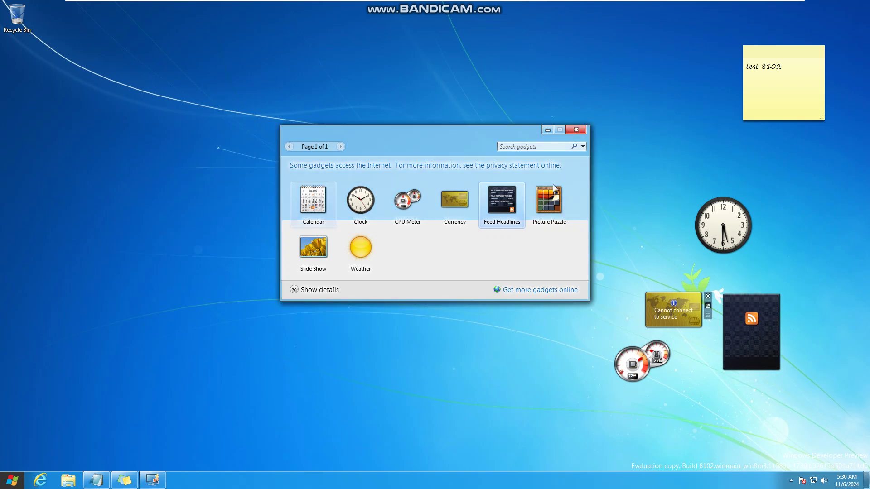
left_click_drag(313, 200, 650, 140)
left_click(576, 129)
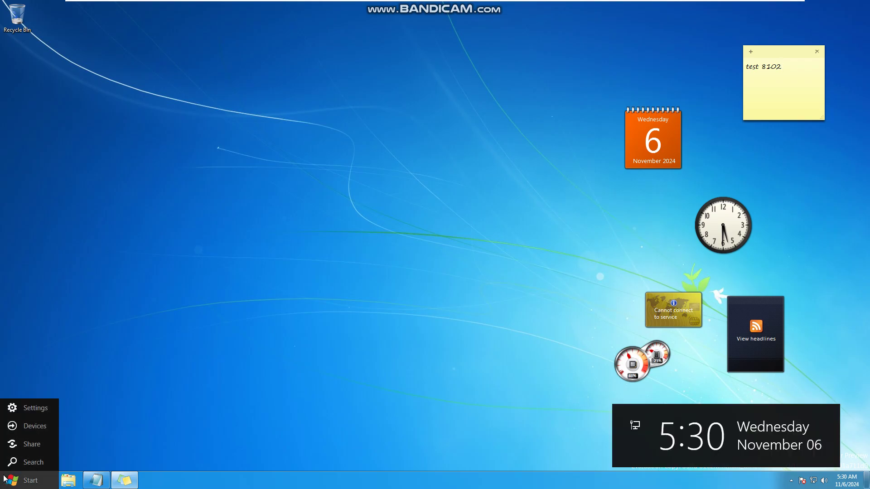
Open the Store app from the Start screen to view its page, and return to the desktop
left_click(9, 479)
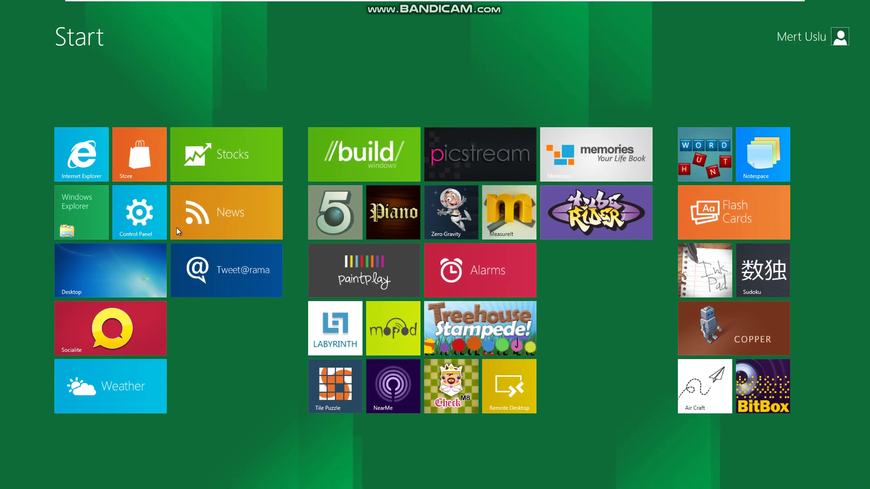
left_click(138, 163)
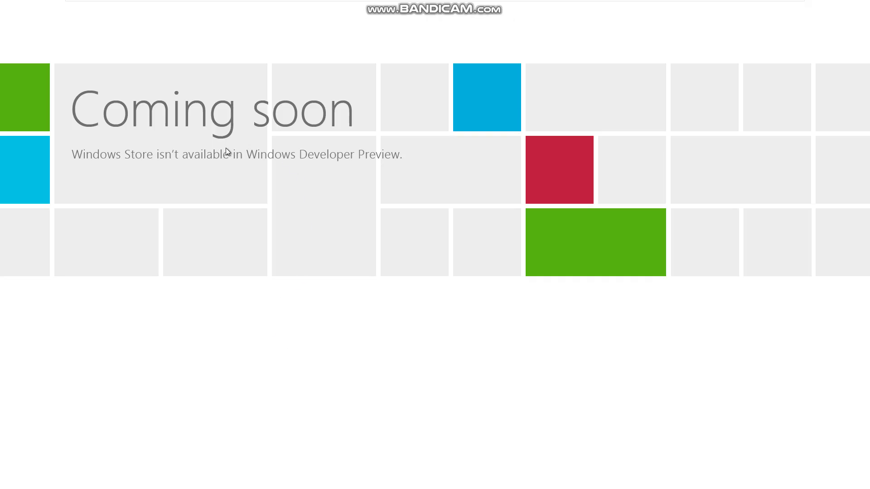
left_click(3, 288)
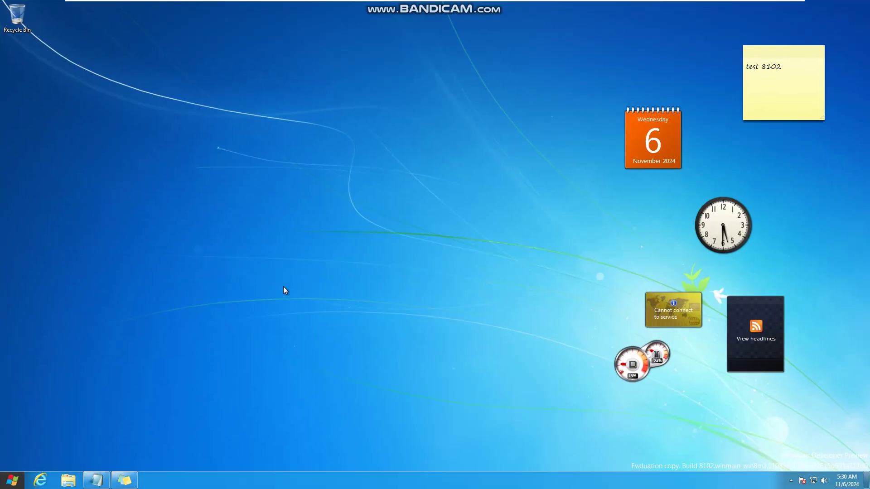
Open the sound settings from desktop personalization and test the Alarm Notification and Alarm Notification 2 sounds
right_click(327, 408)
left_click(339, 404)
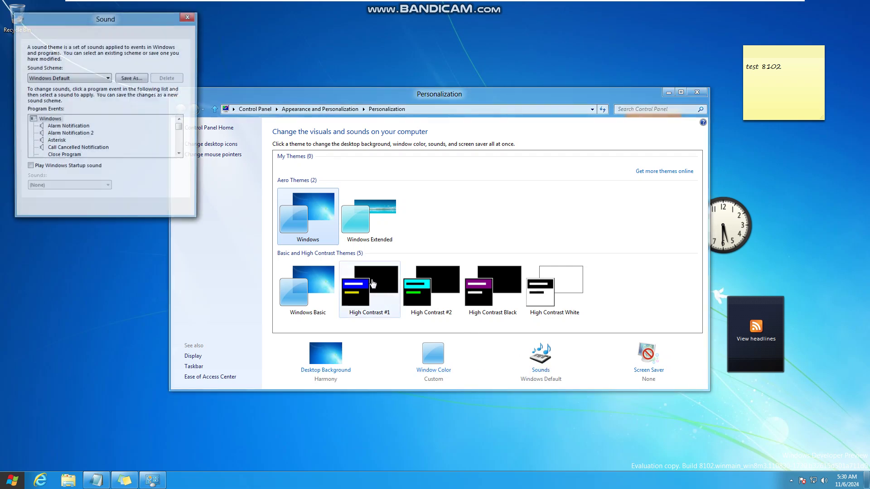
left_click(78, 129)
left_click(77, 133)
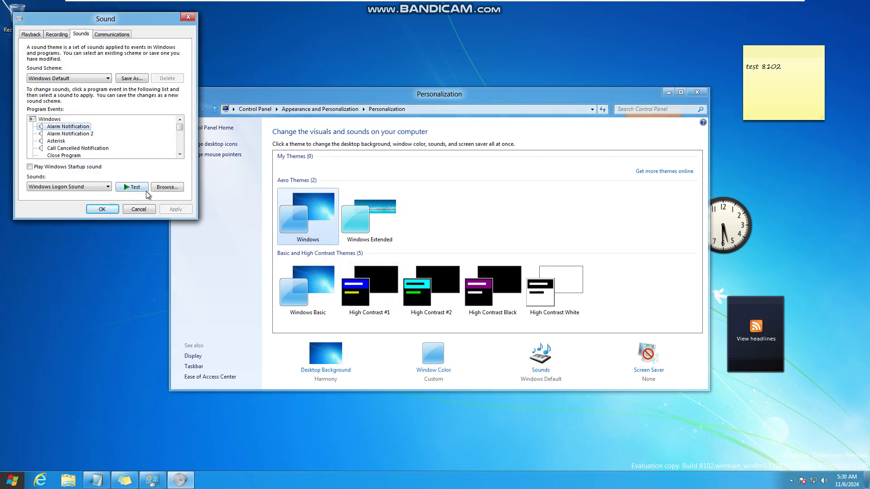
left_click(76, 135)
left_click(138, 187)
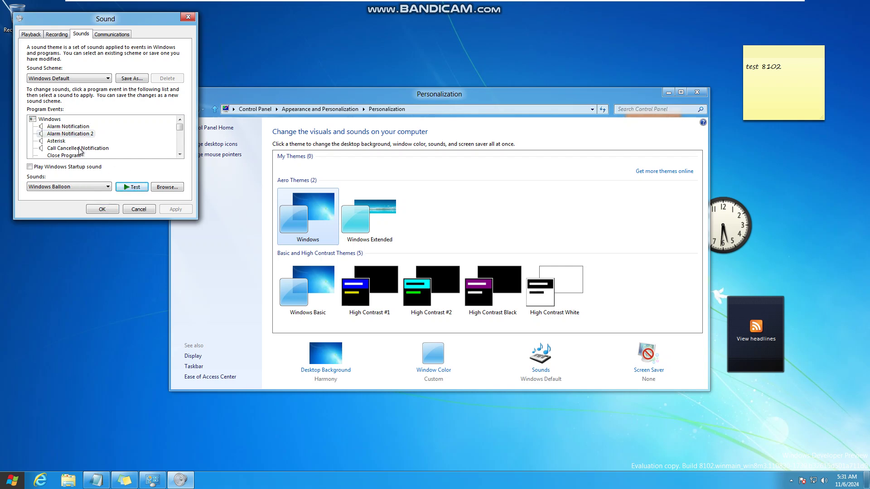
Test the Asterisk, Call Cancelled Notification, Critical Battery Alarm and Critical Stop event sounds
left_click_drag(120, 17, 193, 96)
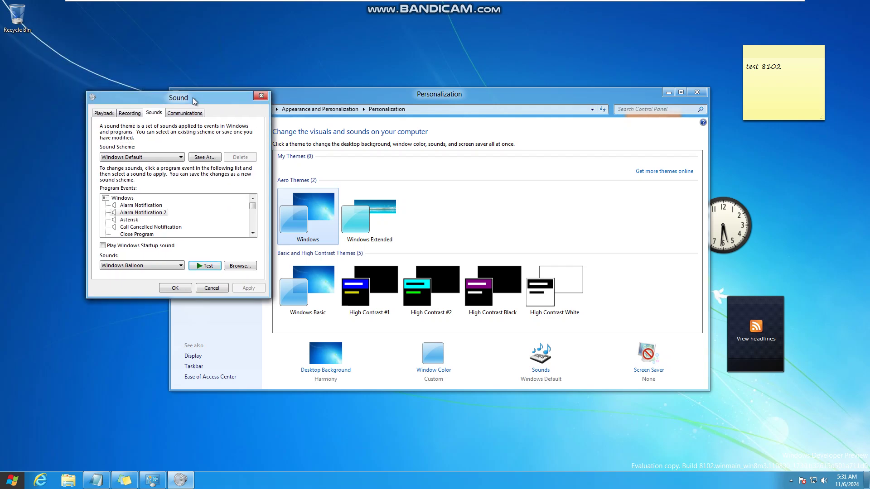
left_click(131, 220)
left_click(201, 267)
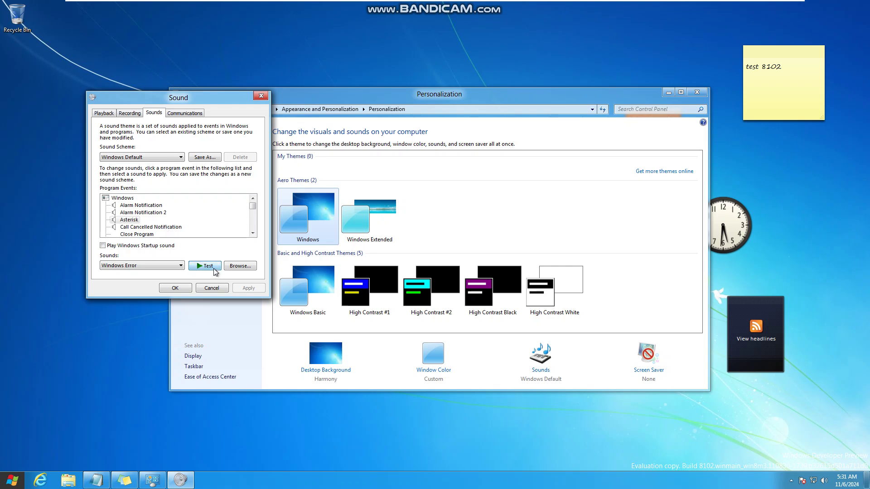
left_click(161, 227)
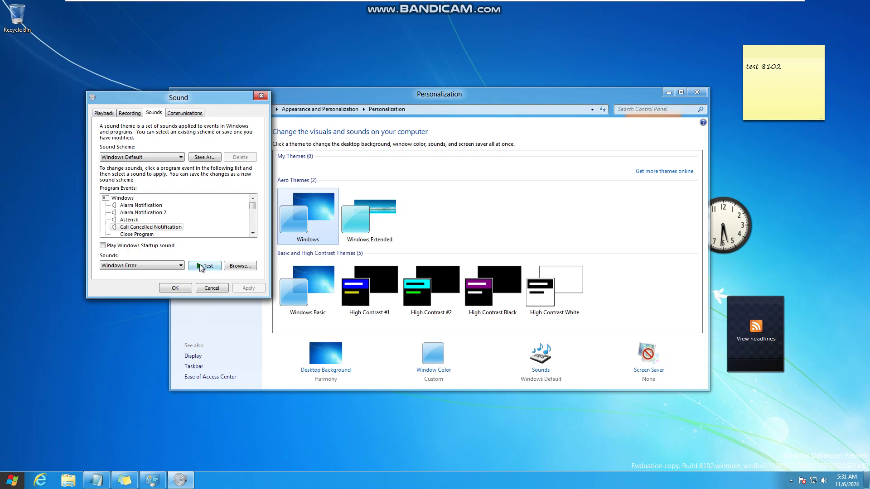
left_click(154, 234)
left_click(154, 234)
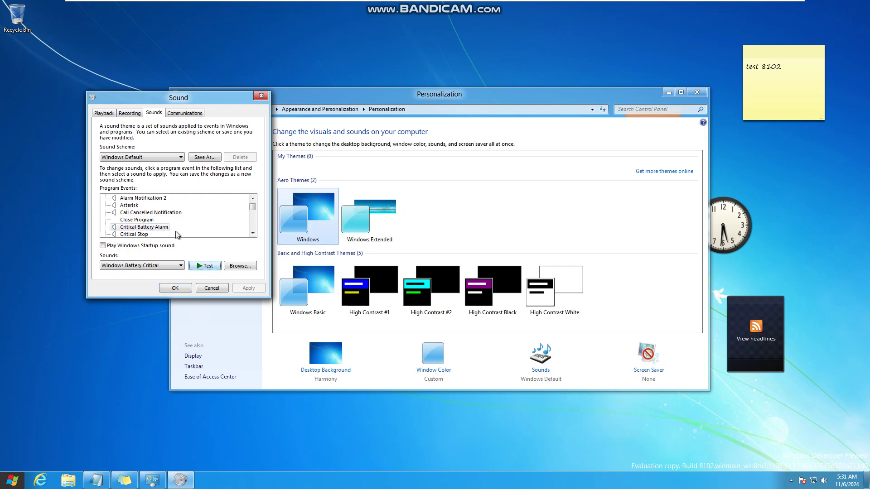
left_click(140, 234)
left_click(211, 267)
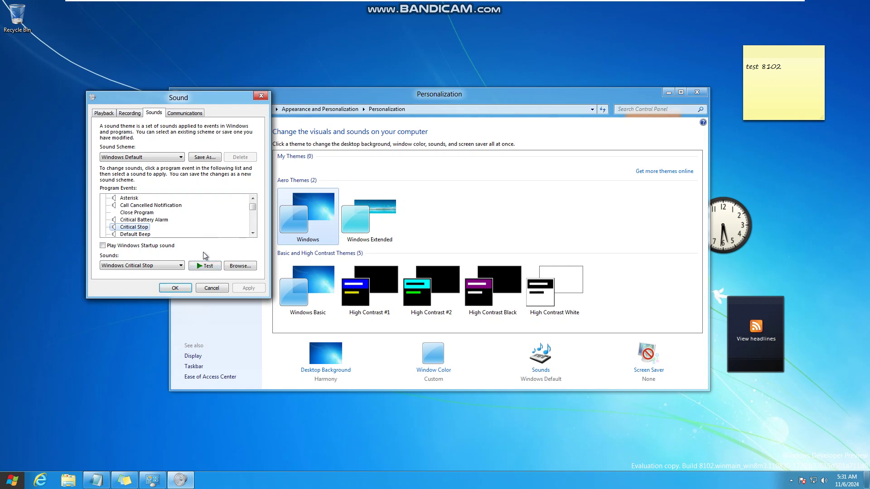
scroll(205, 253, "down", 1)
left_click(209, 266)
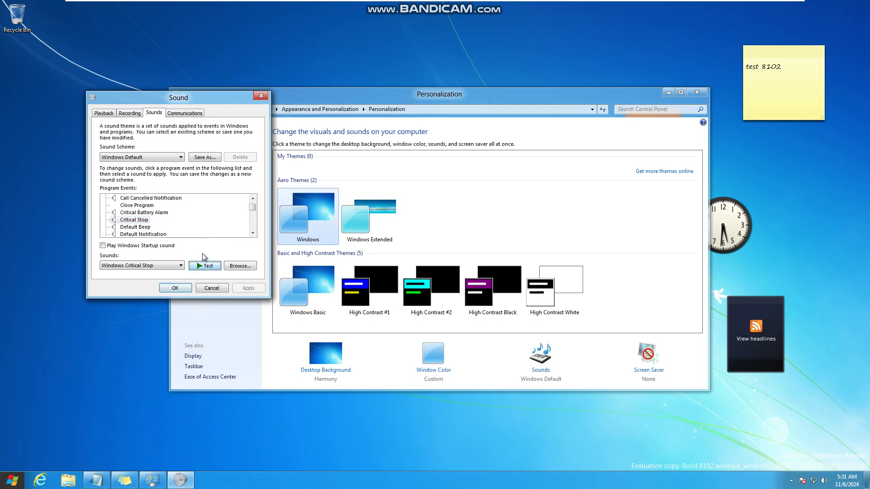
left_click(202, 263)
Test the Default Beep, Default Notification and Device Connect event sounds
left_click(204, 228)
left_click(205, 266)
left_click(202, 228)
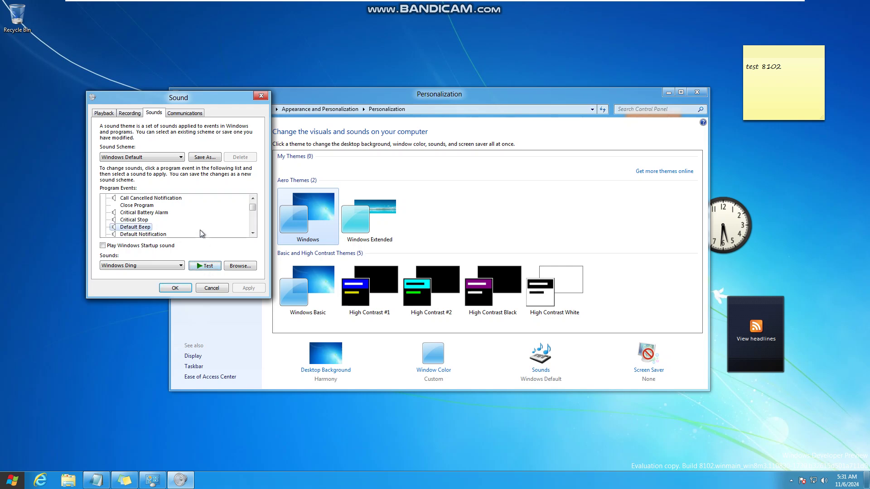
left_click(207, 265)
left_click(195, 226)
key("Down")
left_click(216, 269)
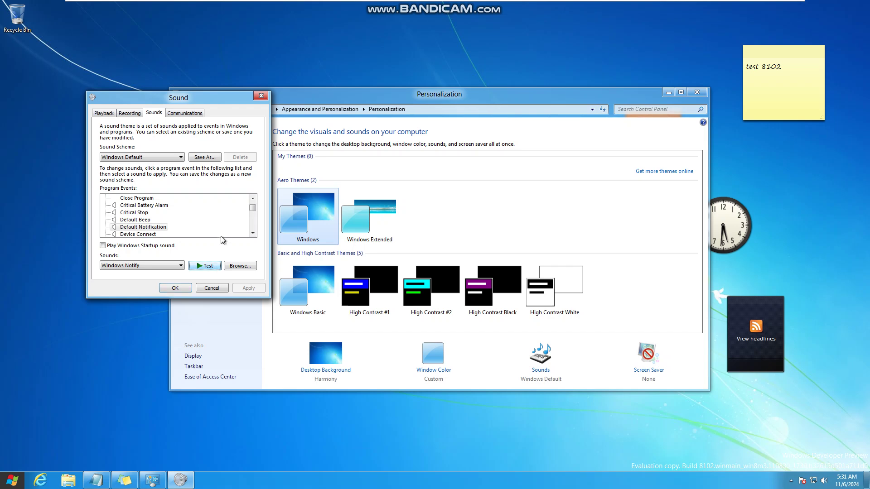
left_click(208, 266)
left_click(224, 227)
key("Down")
left_click(207, 266)
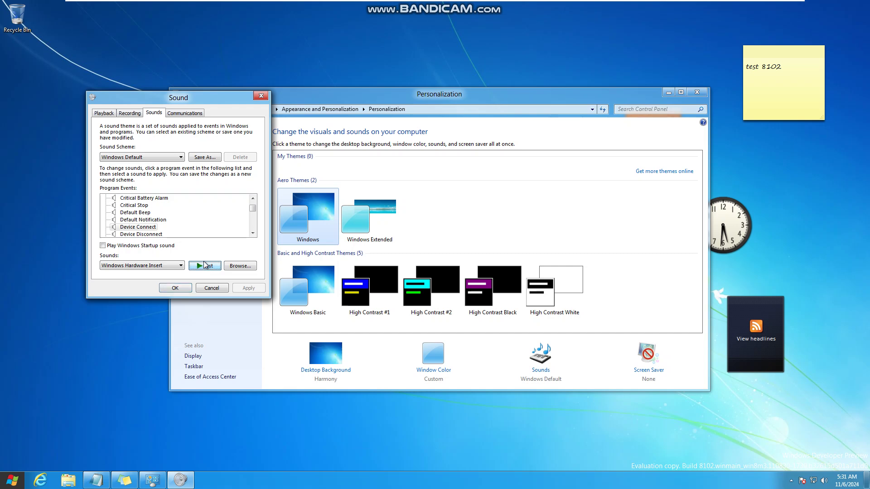
Test the Device Disconnect and Device Failed to Connect event sounds
left_click(153, 234)
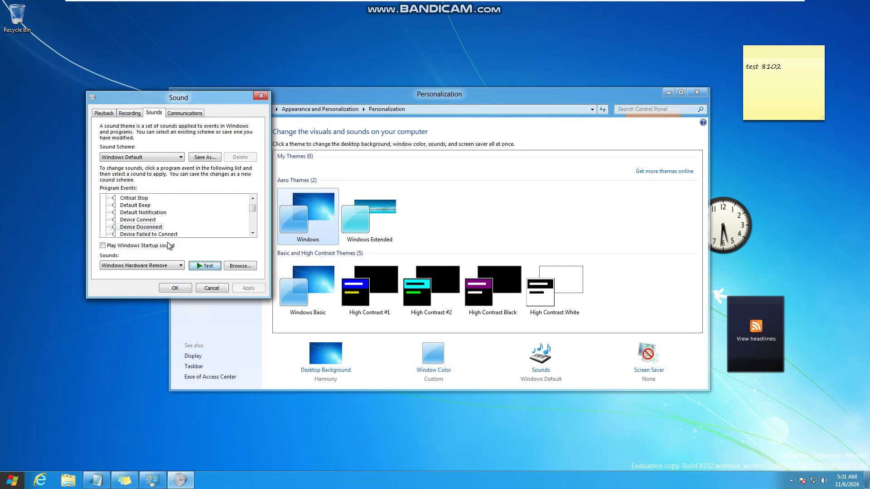
left_click(207, 265)
left_click(154, 235)
key("Up")
left_click(200, 267)
left_click(171, 234)
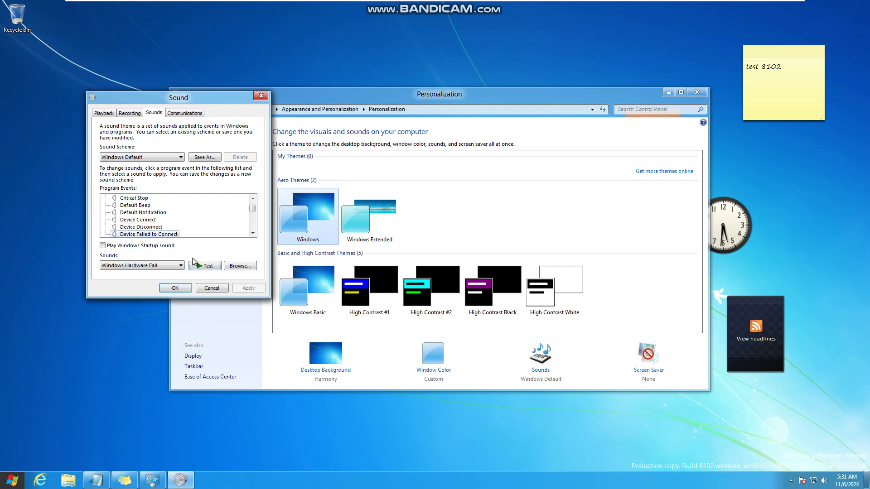
left_click(204, 268)
left_click(202, 268)
Test the Exclamation and Exit Windows sounds, and enable playing the Windows Startup sound
left_click(136, 234)
left_click(195, 269)
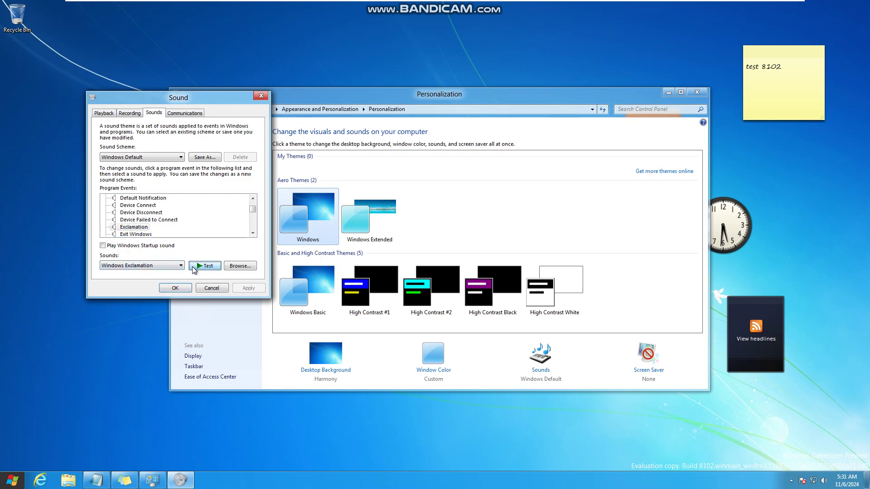
left_click(138, 234)
left_click(207, 269)
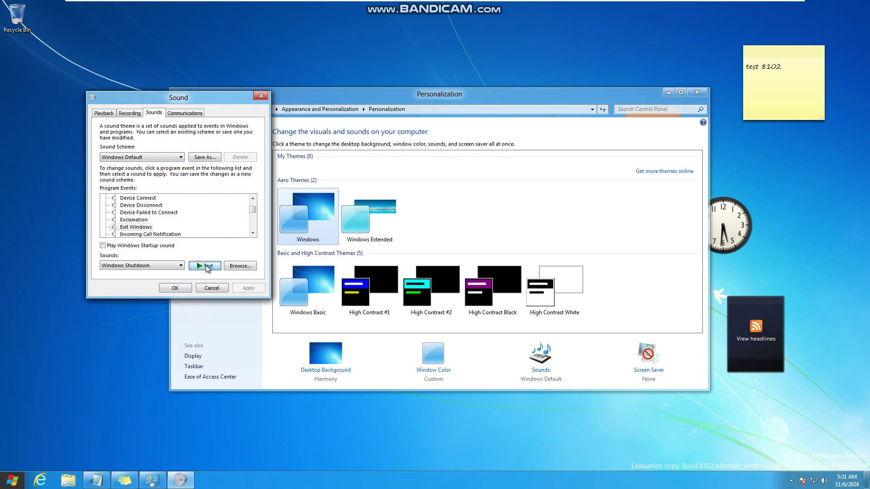
left_click(148, 246)
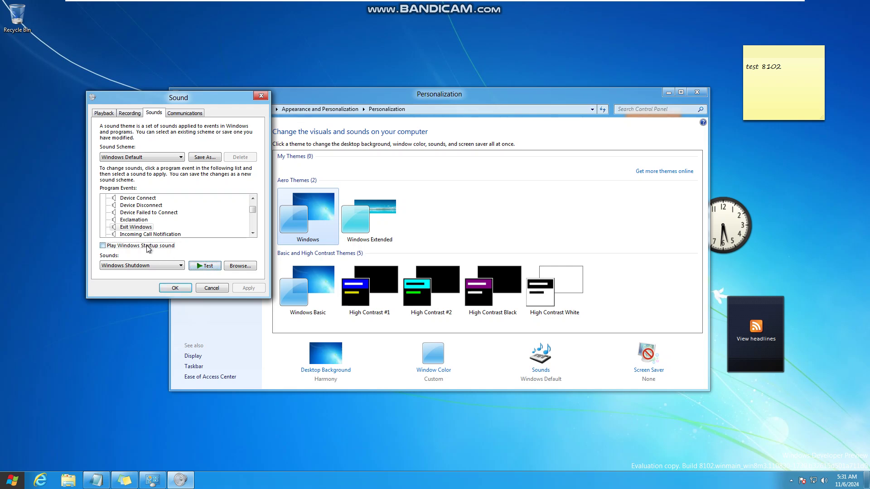
left_click(219, 268)
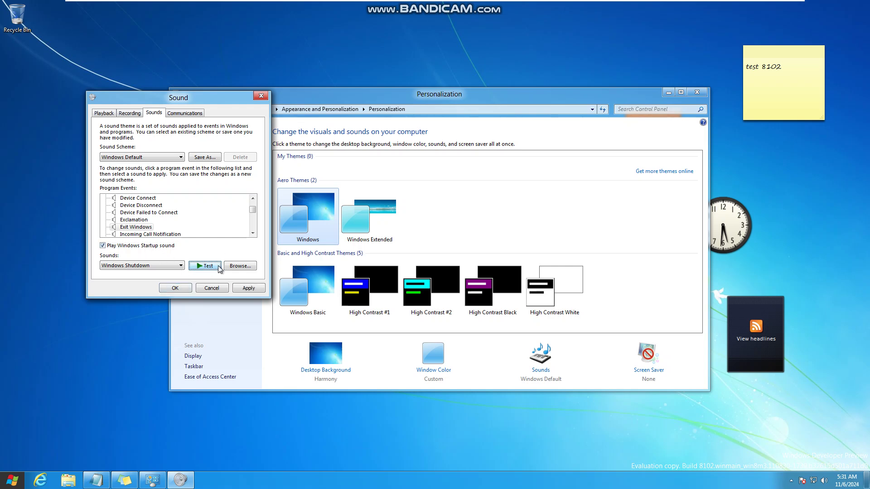
Test the Incoming Call Notification, Incoming Call Notification 2 and Low Battery Alarm sounds, and accept the sound settings
left_click(150, 235)
left_click(203, 270)
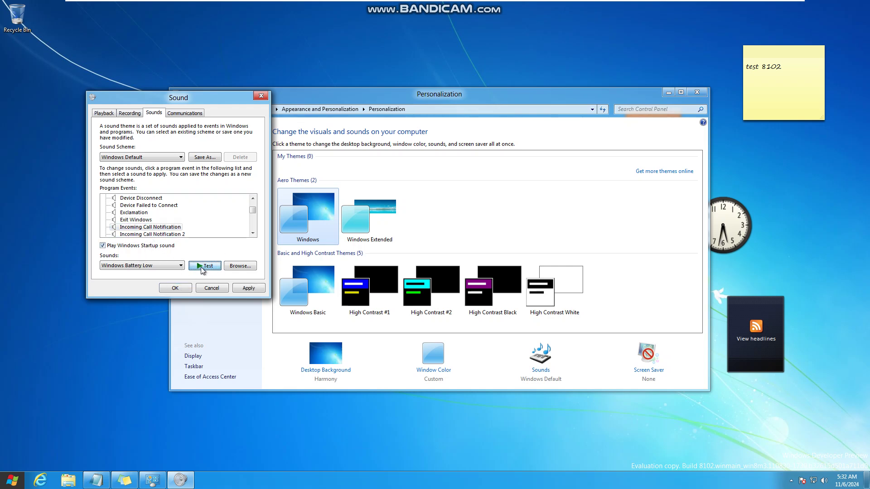
left_click(151, 234)
left_click(208, 268)
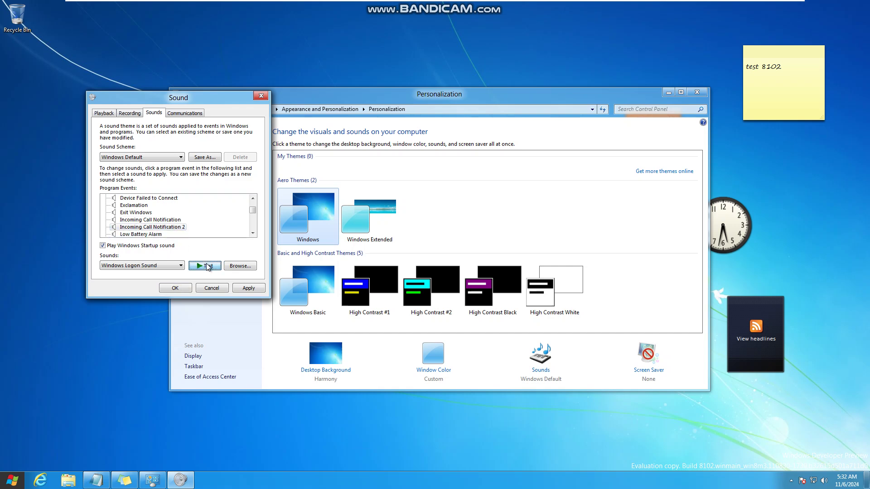
left_click(154, 235)
left_click(202, 268)
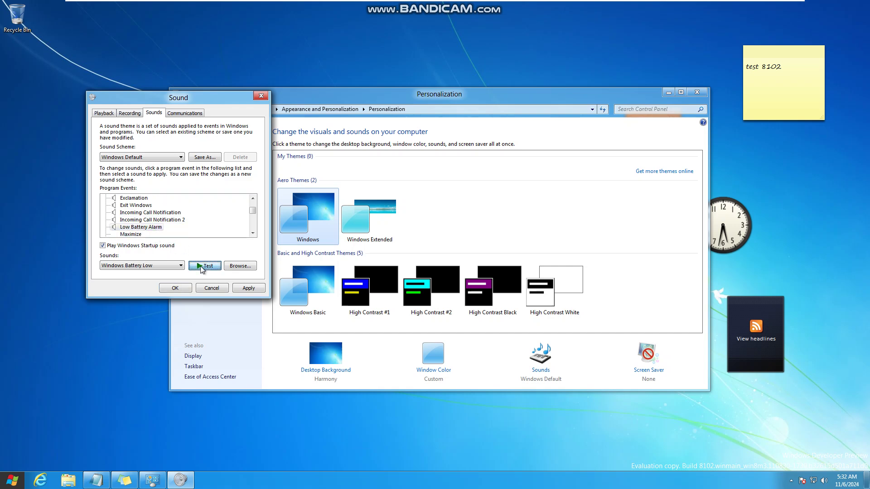
left_click(184, 288)
Write "Sounds don't seem to be working." in Notepad and return to the Personalization window, minimizing Notepad
left_click(93, 483)
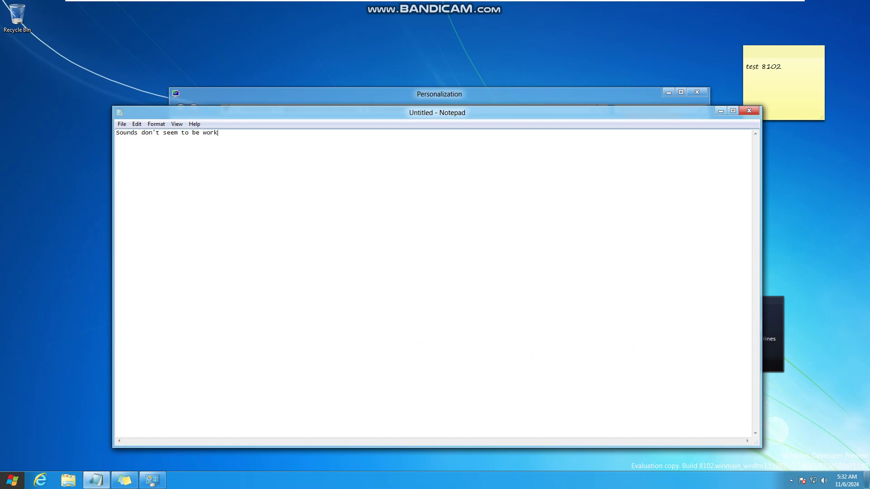
key("BackSpace")
type(".")
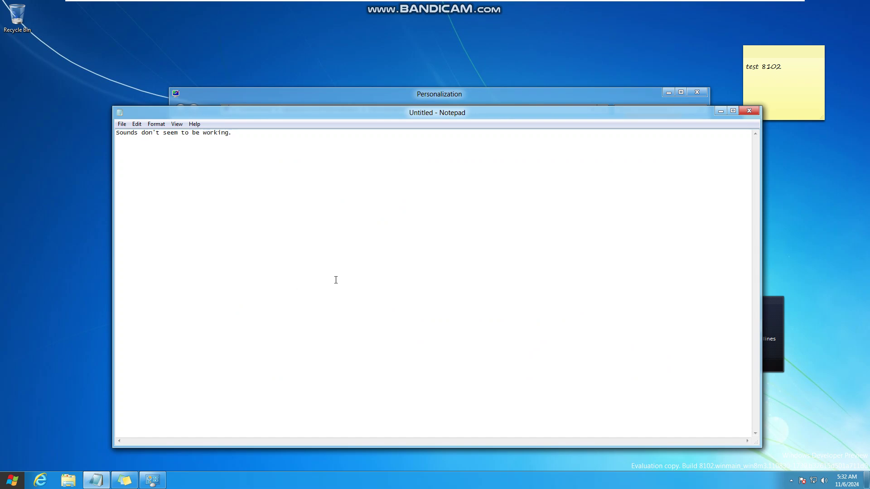
left_click(733, 110)
left_click(843, 4)
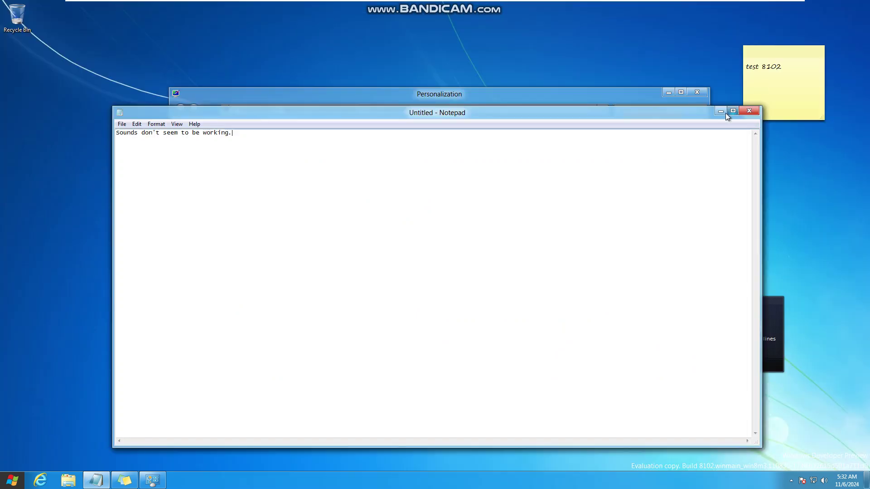
left_click(730, 111)
left_click_drag(602, 93, 680, 105)
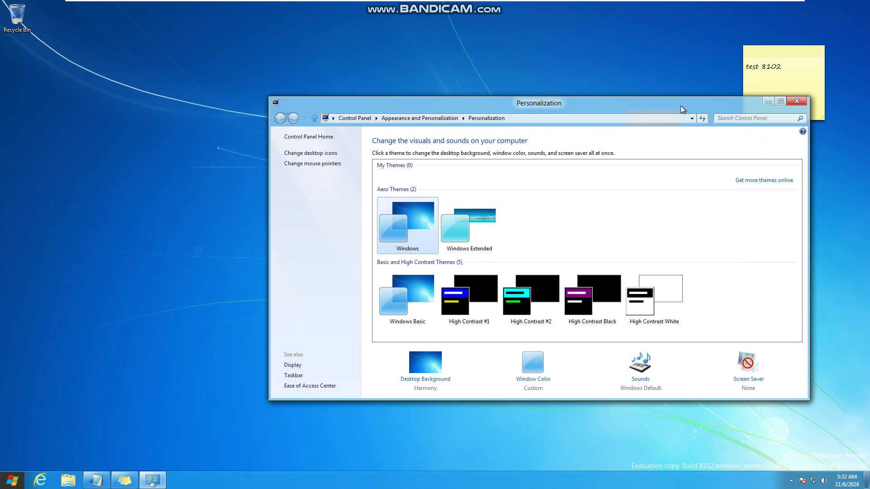
Open the About Windows version information with winver and place its window beside the Personalization window
key("super+r")
type("winver")
key("Return")
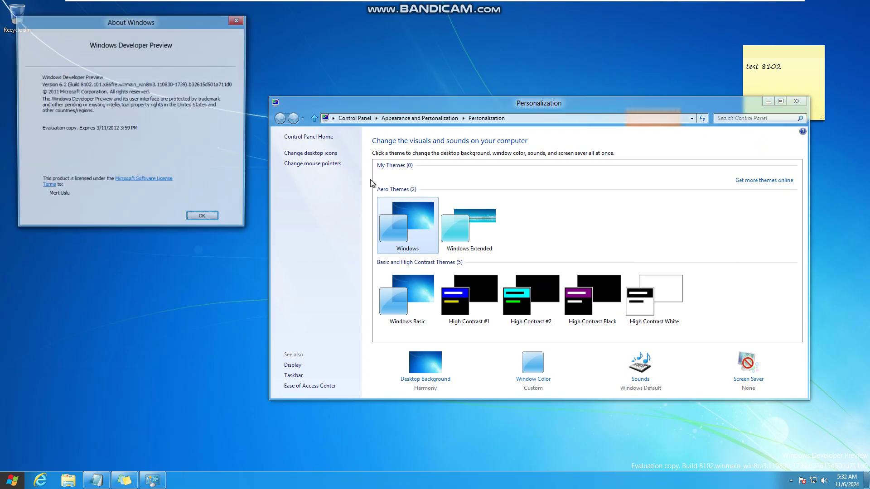
left_click_drag(175, 22, 173, 111)
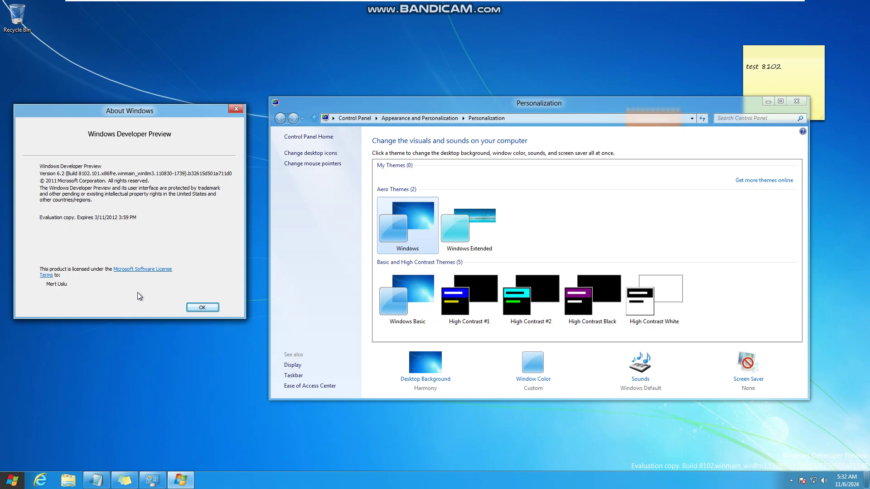
Apply the Windows Extended theme, look through the program events in its sound settings, and accept the dialog
left_click(464, 231)
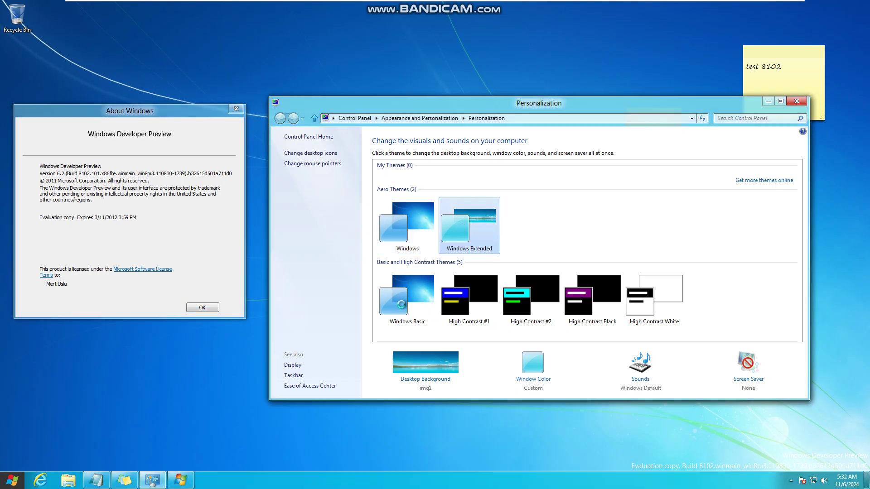
left_click(638, 379)
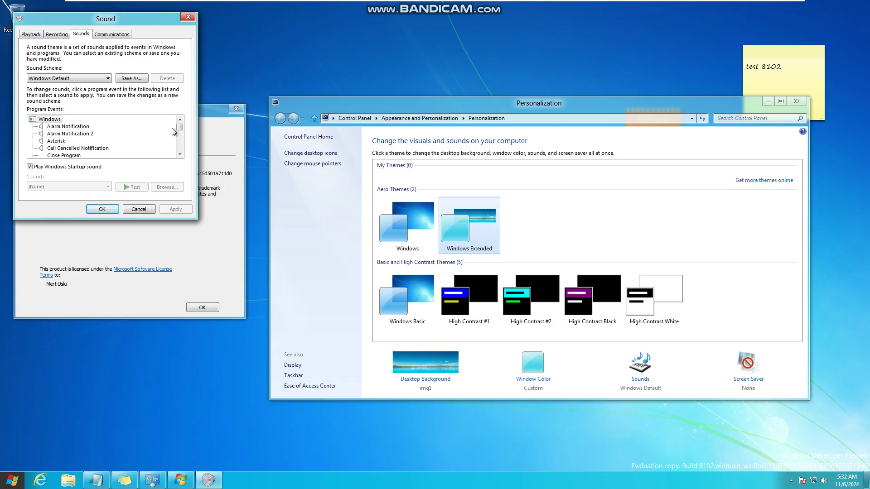
mouse_move(180, 127)
left_mouse_down()
mouse_move(181, 157)
mouse_move(181, 132)
left_mouse_up()
left_click(180, 119)
left_click(179, 119)
left_click(180, 119)
left_click(180, 119)
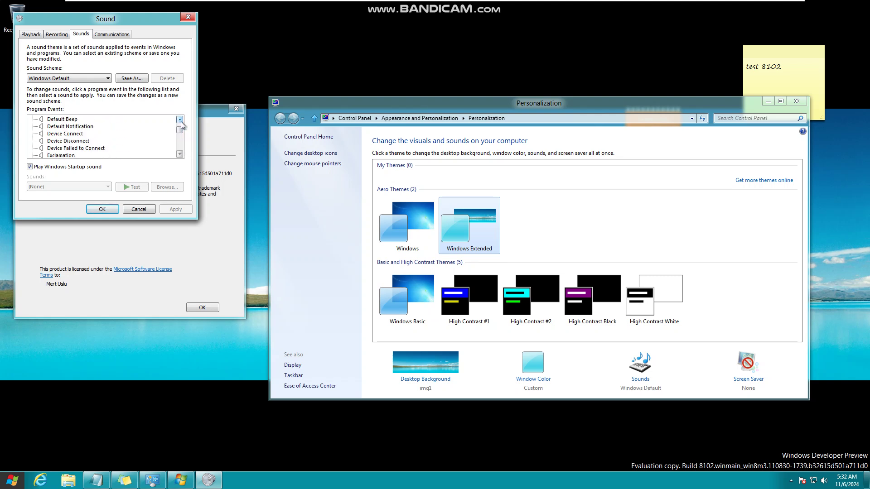
left_click(102, 209)
Replace the Notepad text with "The extended theme is supposed to be used for multi-moniter taskbars"
left_click(135, 483)
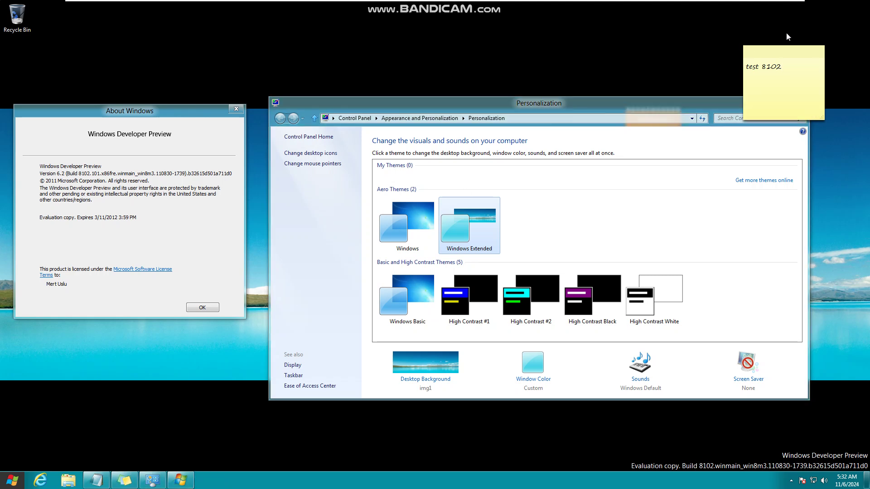
left_click(651, 106)
left_click(97, 480)
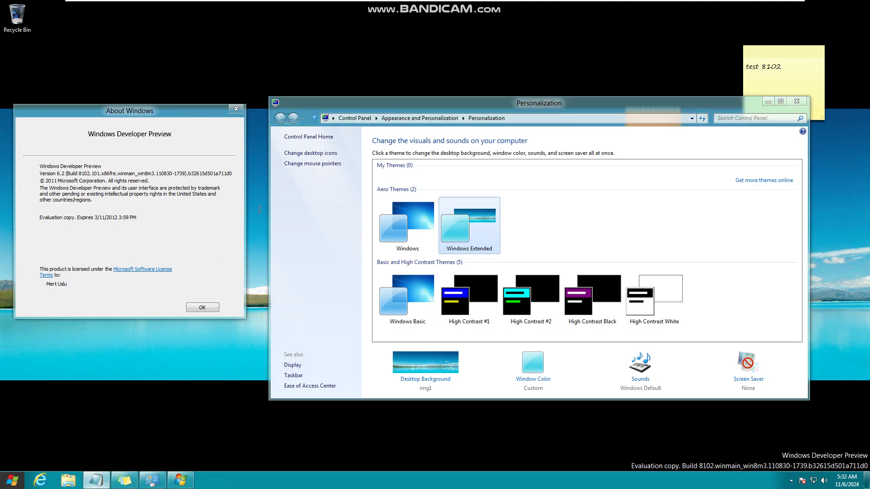
key("ctrl+a")
key("Delete")
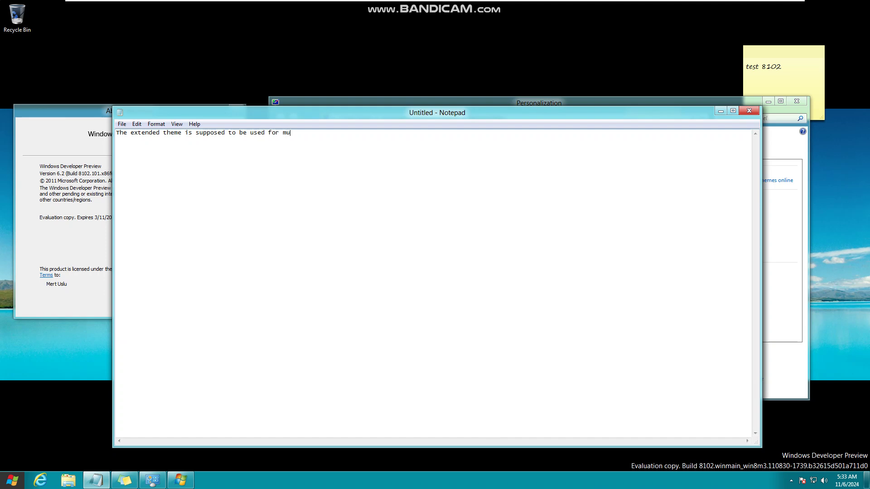
type("-moniter taskbars")
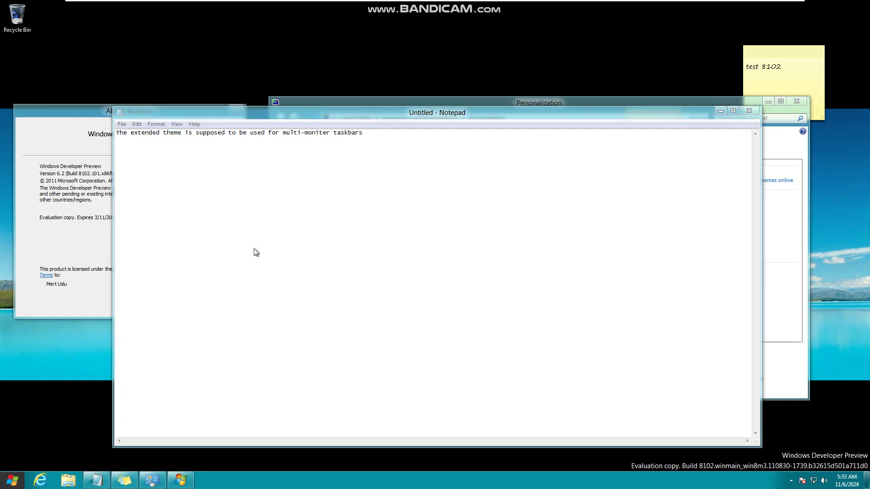
Extend the desktop onto the second display and minimize the Notepad and Personalization windows
key("super+p")
key("Return")
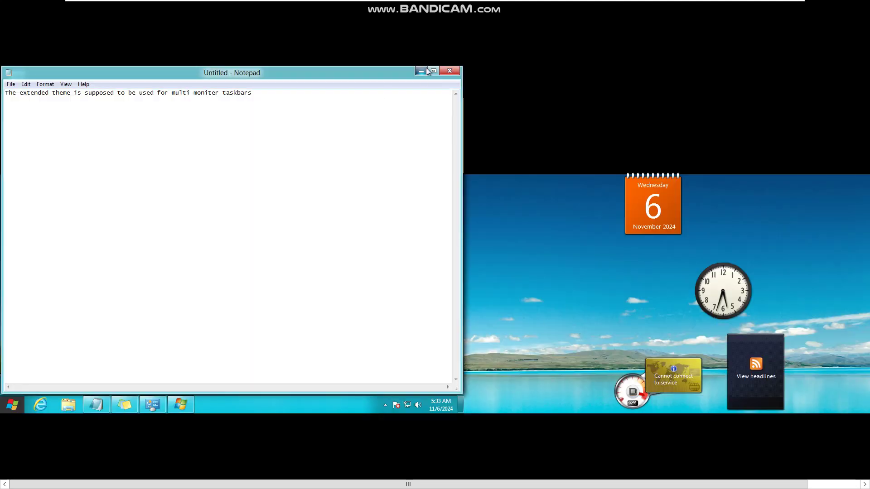
left_click(422, 96)
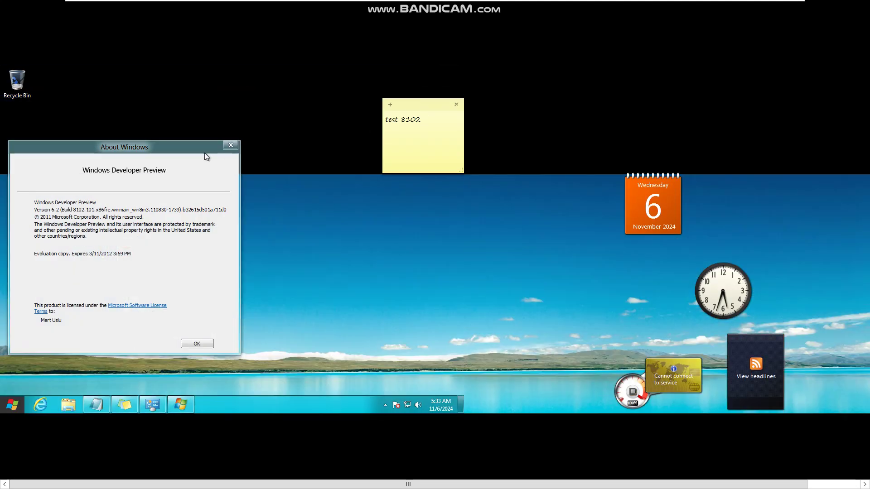